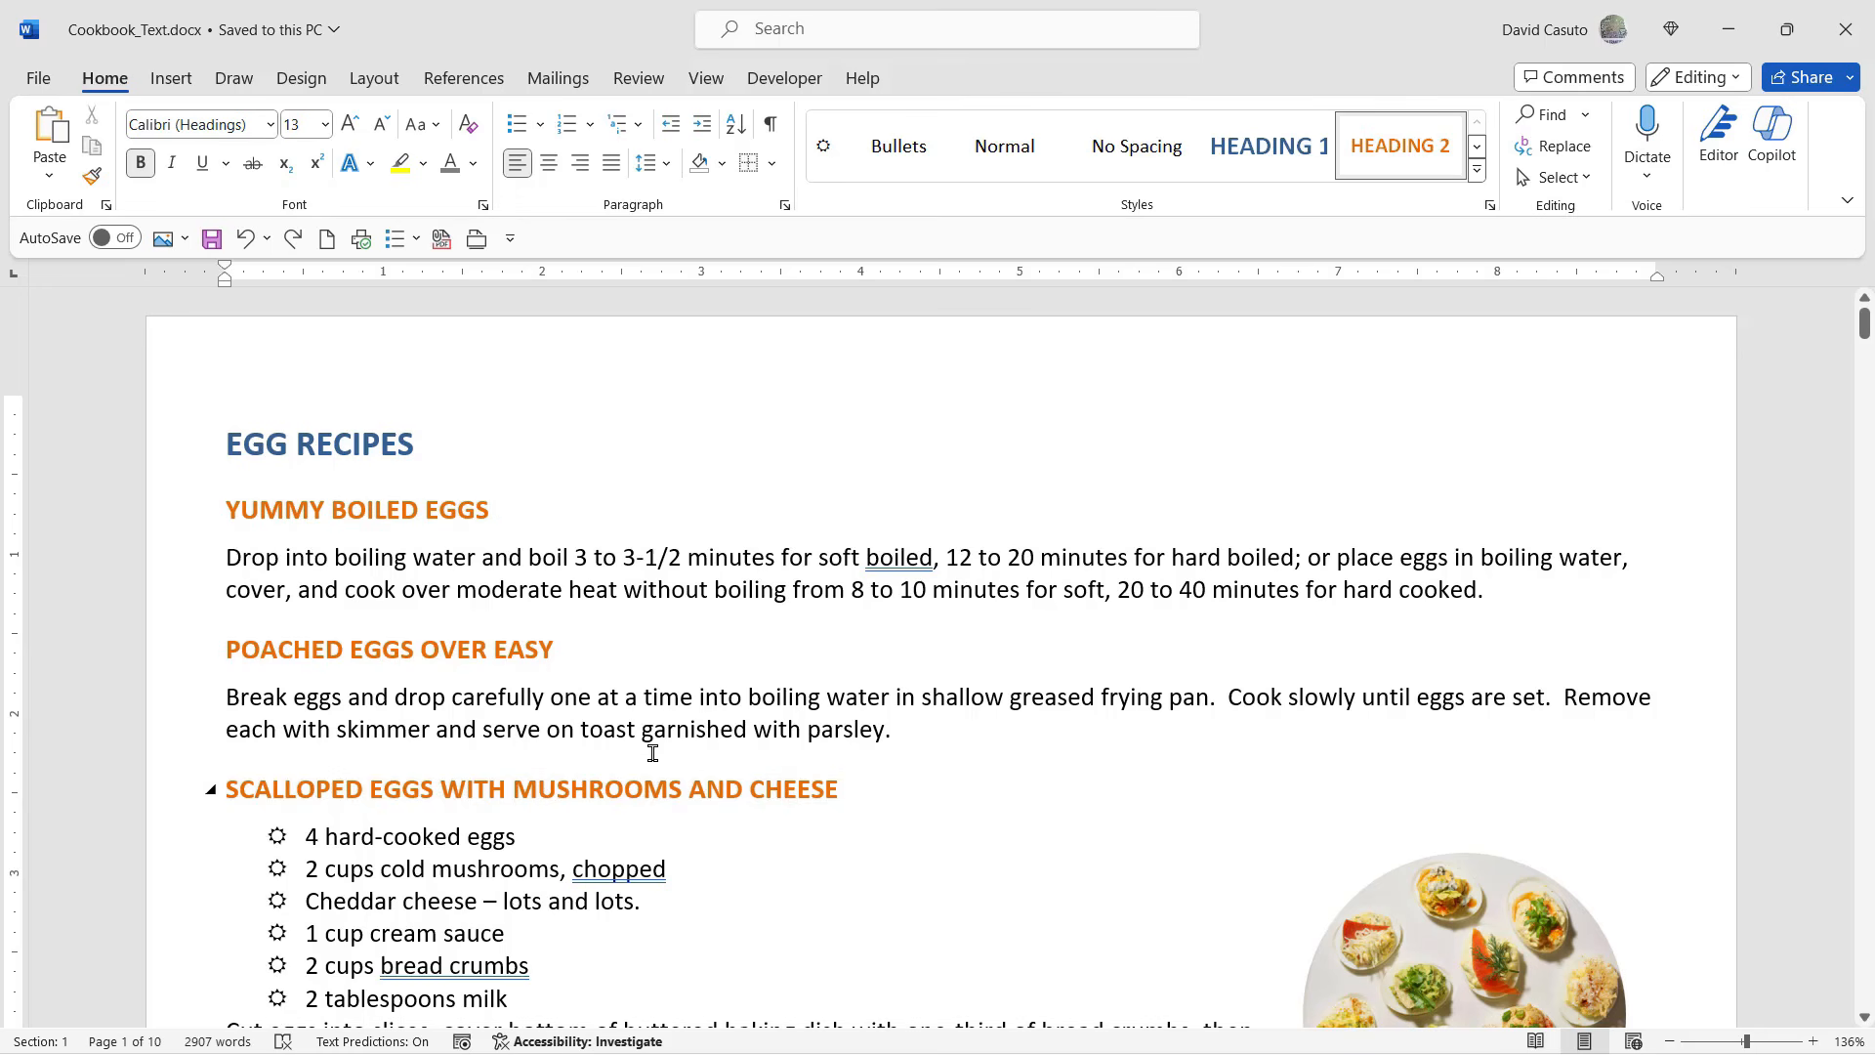
- Format the cookbook document's text in two columns
{"action": "left_click", "coordinate": [361, 86]}
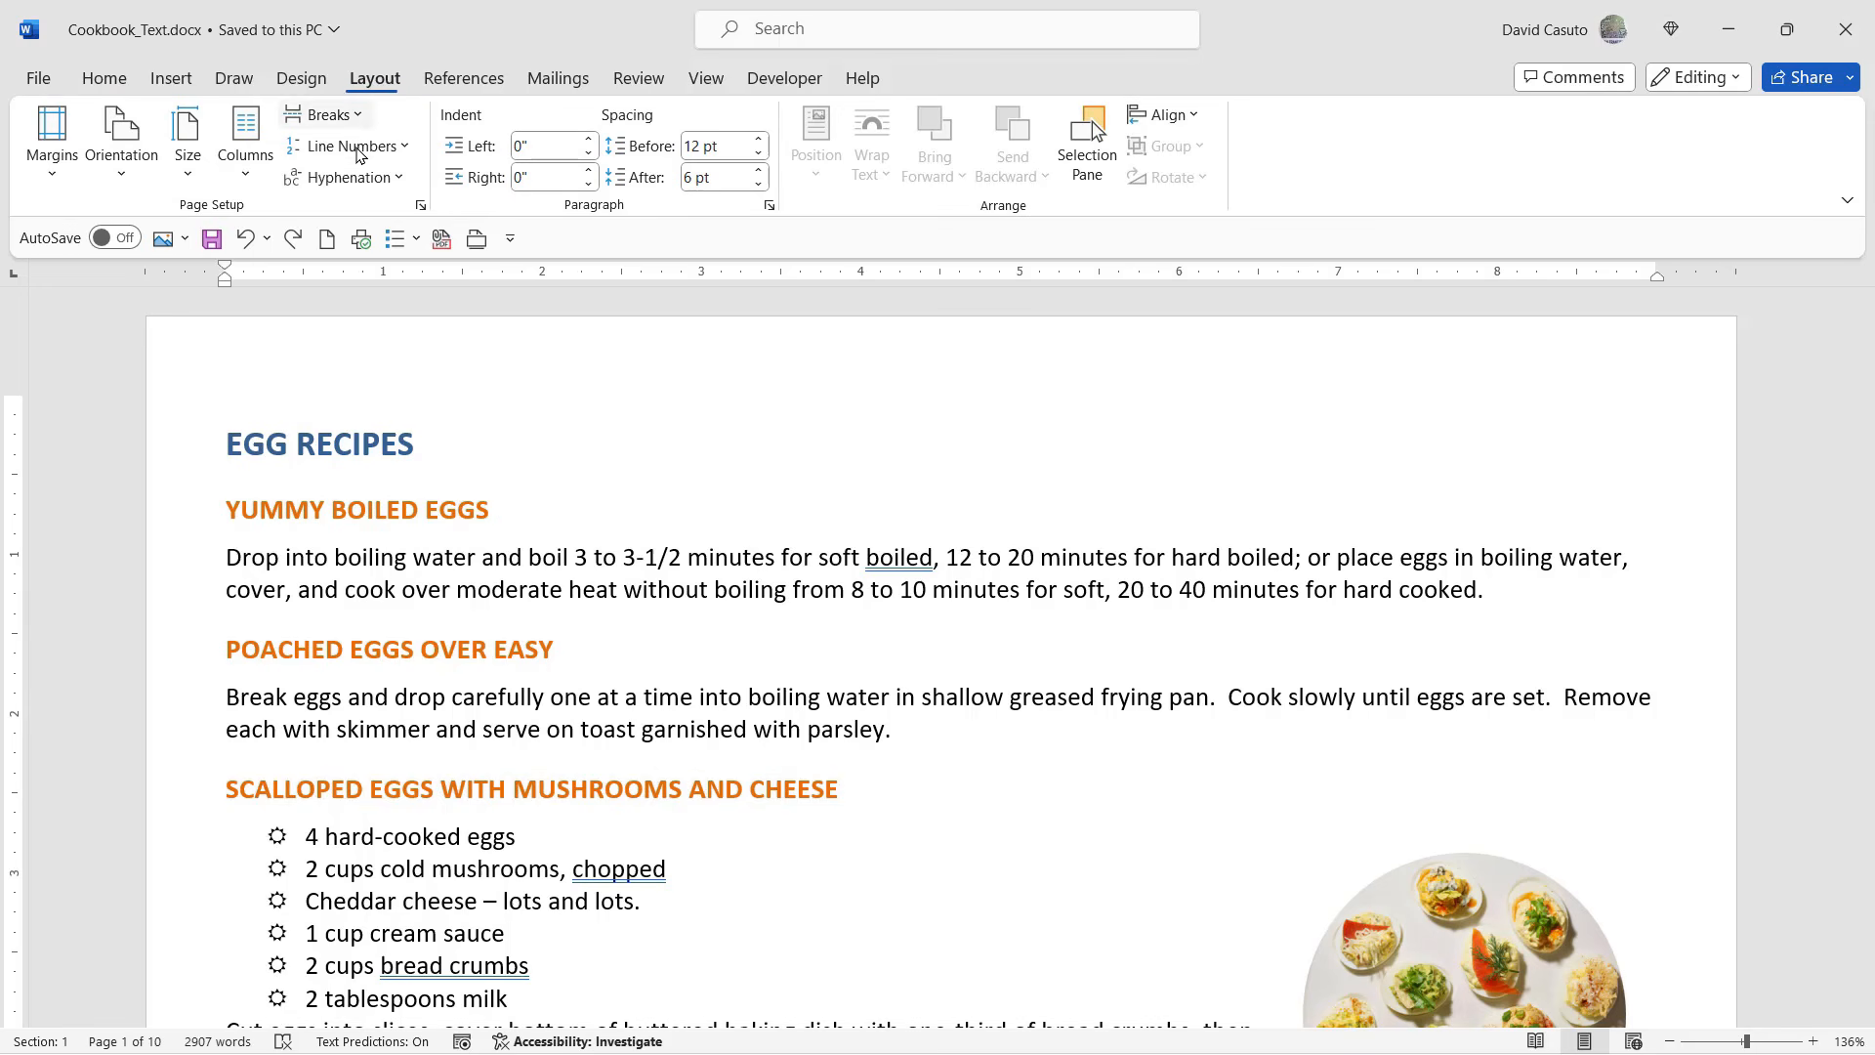
{"action": "left_click", "coordinate": [251, 163]}
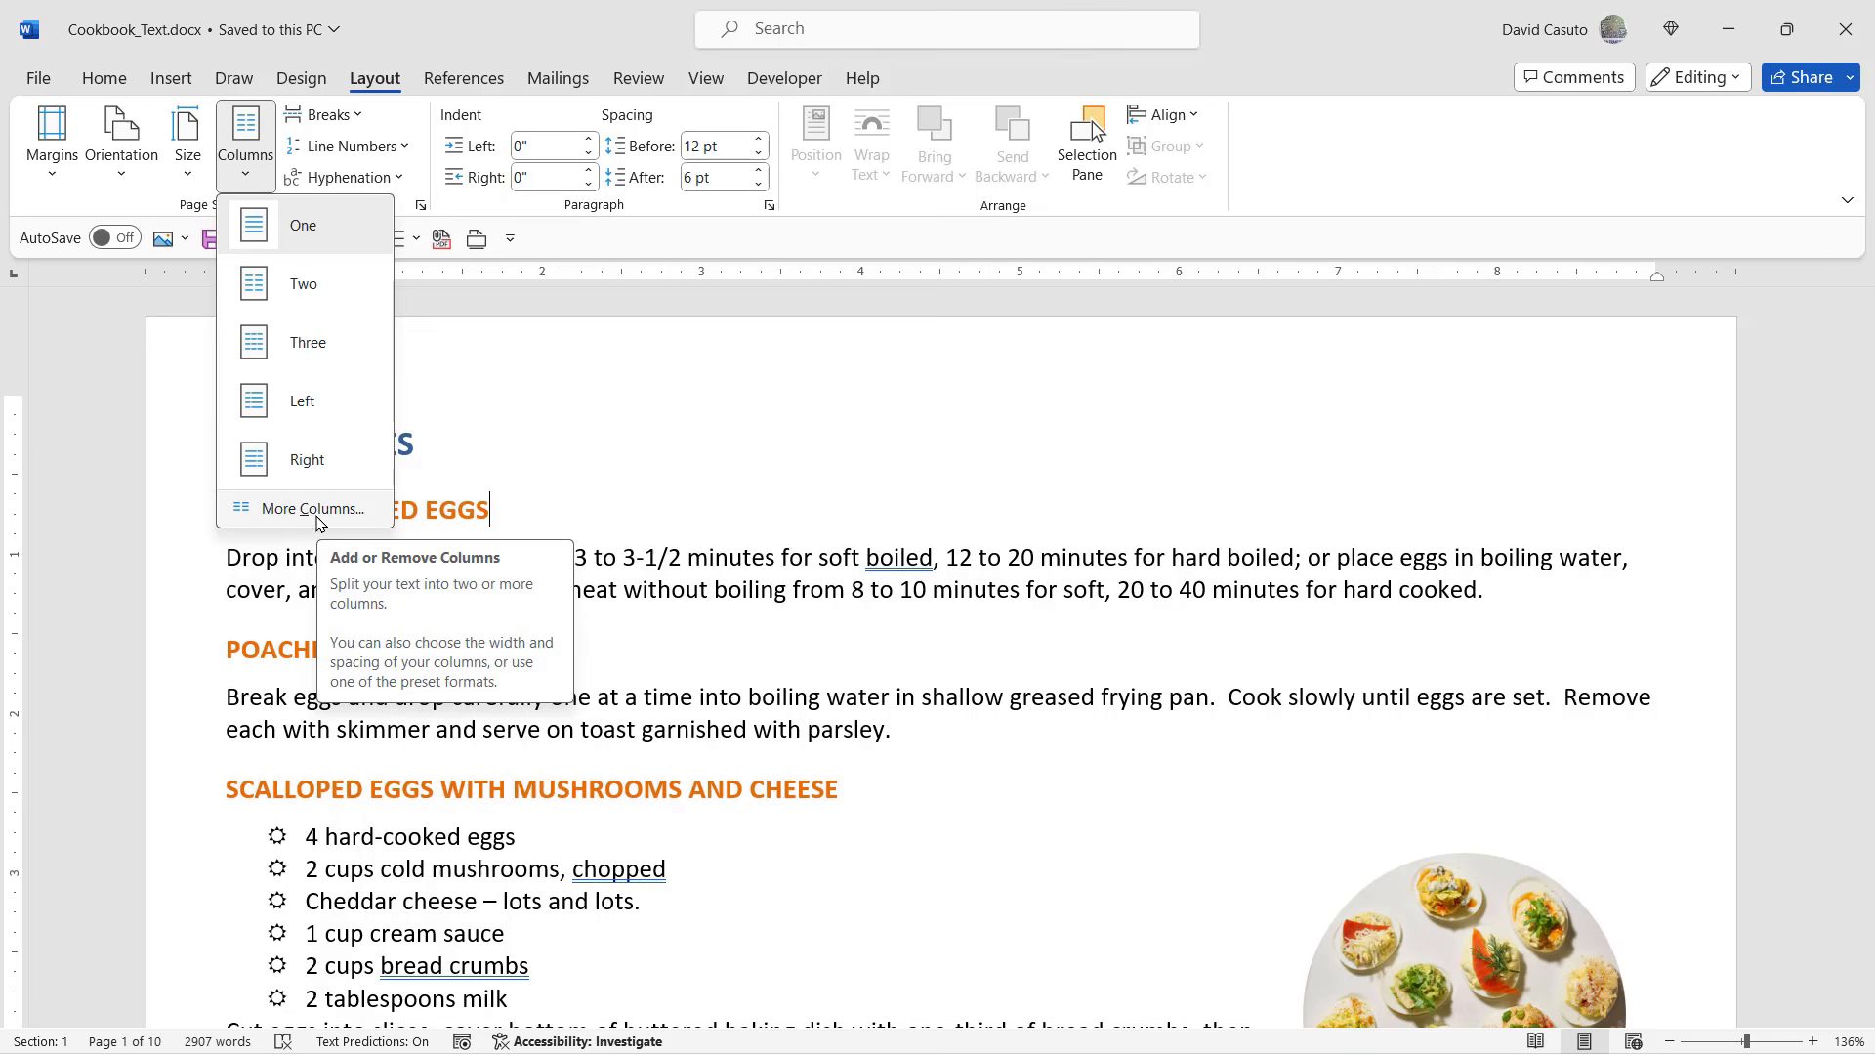
{"action": "left_click", "coordinate": [303, 284]}
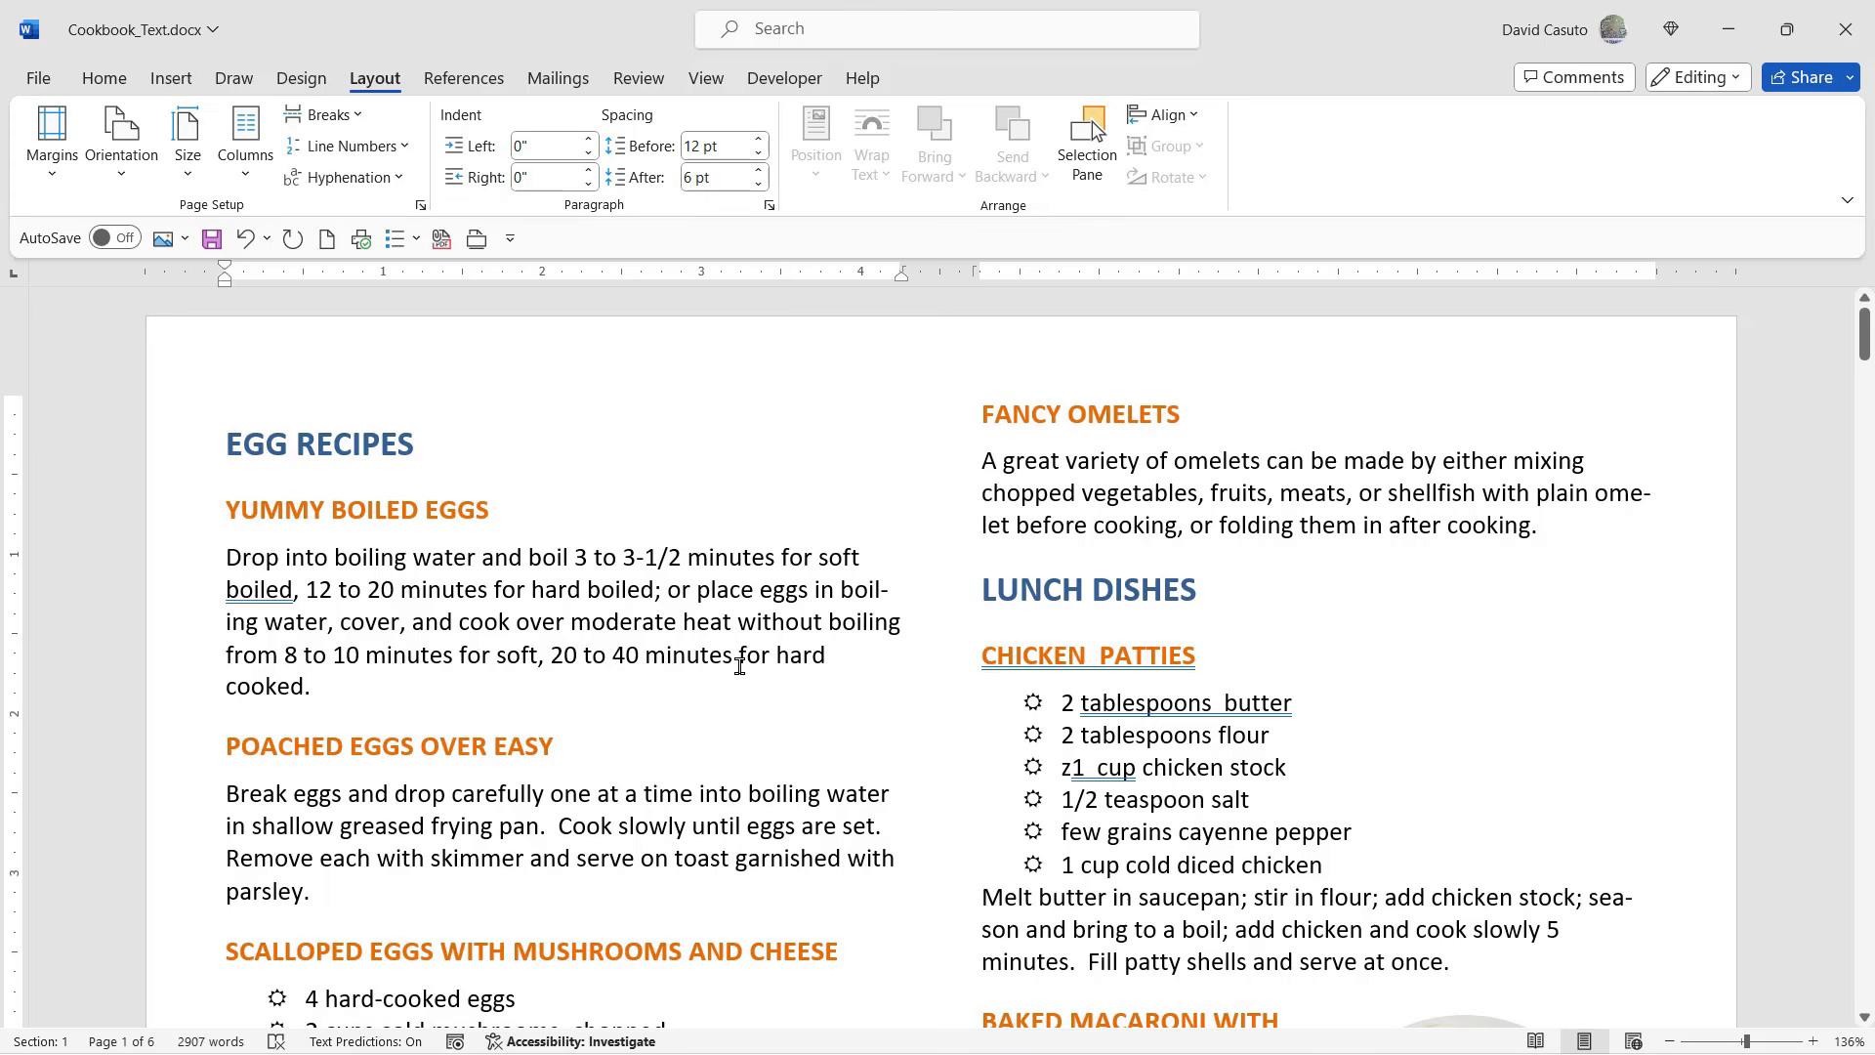
- Narrow the gap between the two columns to about 0.38" on the ruler
{"action": "scroll", "coordinate": [740, 665], "scroll_direction": "down", "scroll_amount": 8}
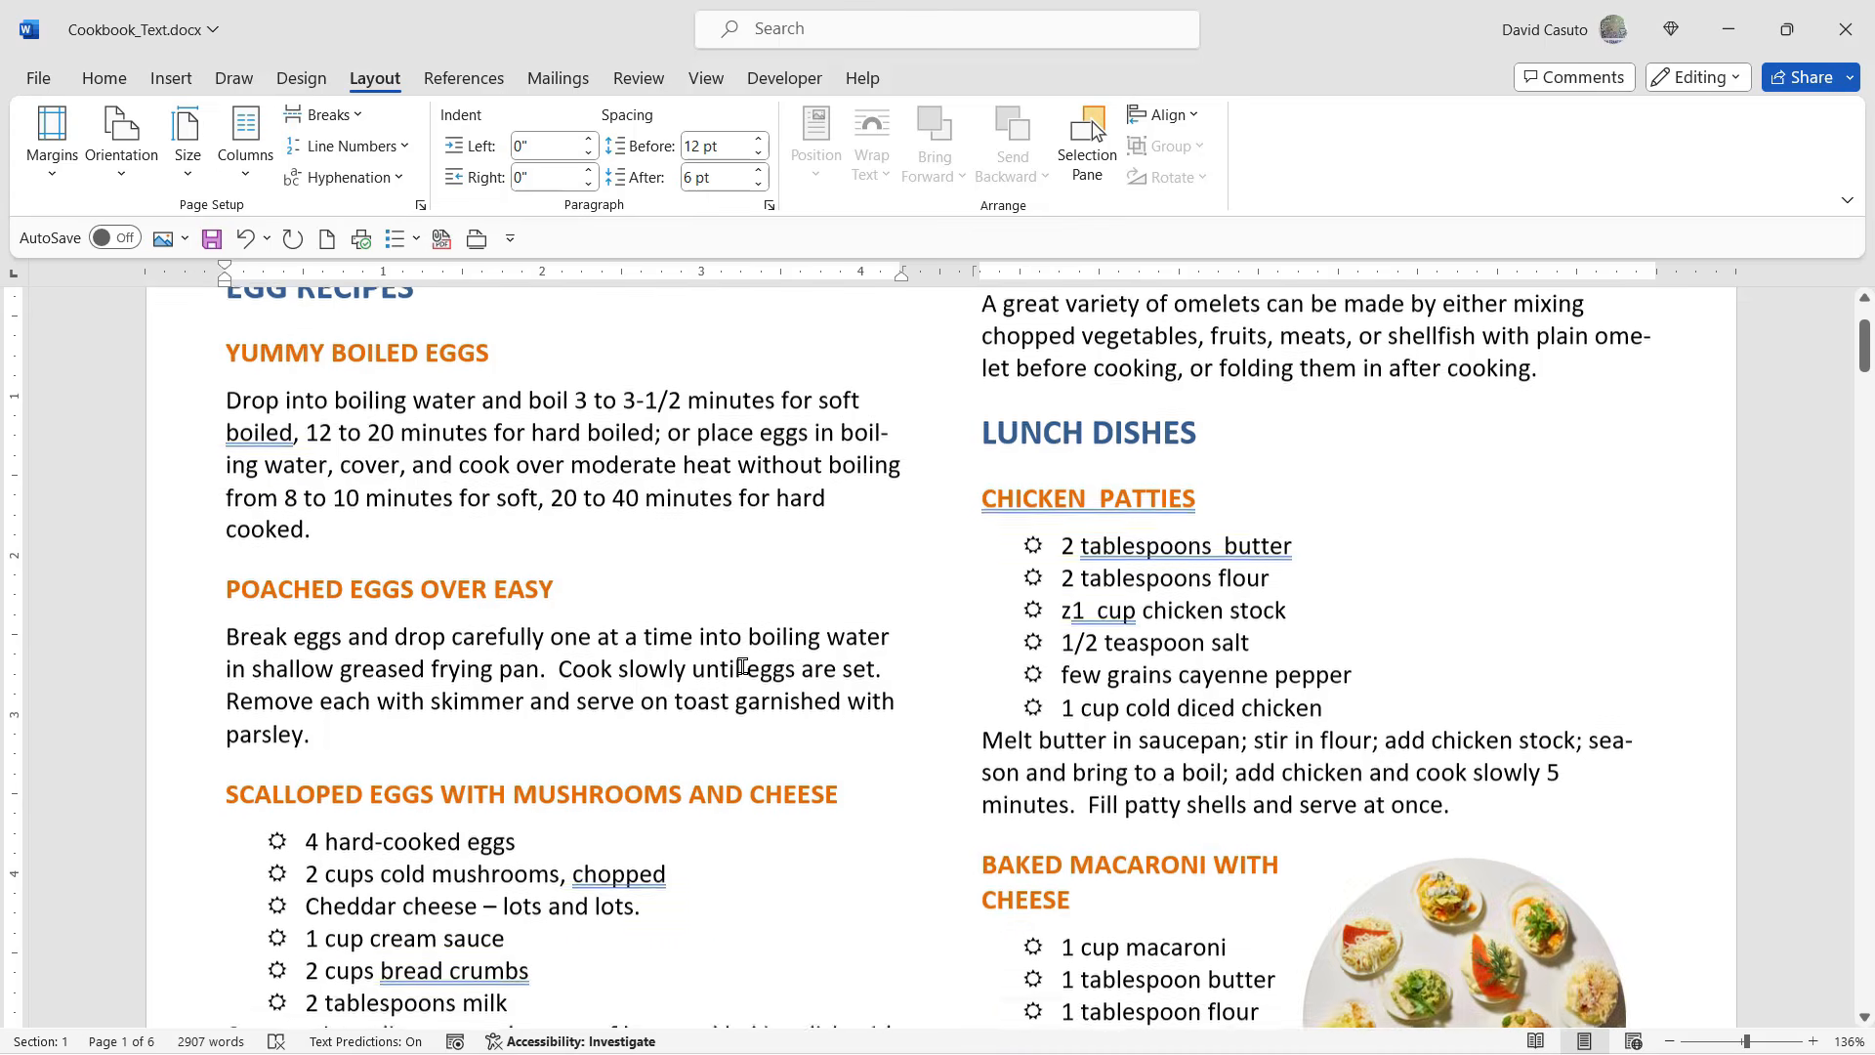
{"action": "scroll", "coordinate": [743, 667], "scroll_direction": "down", "scroll_amount": 10}
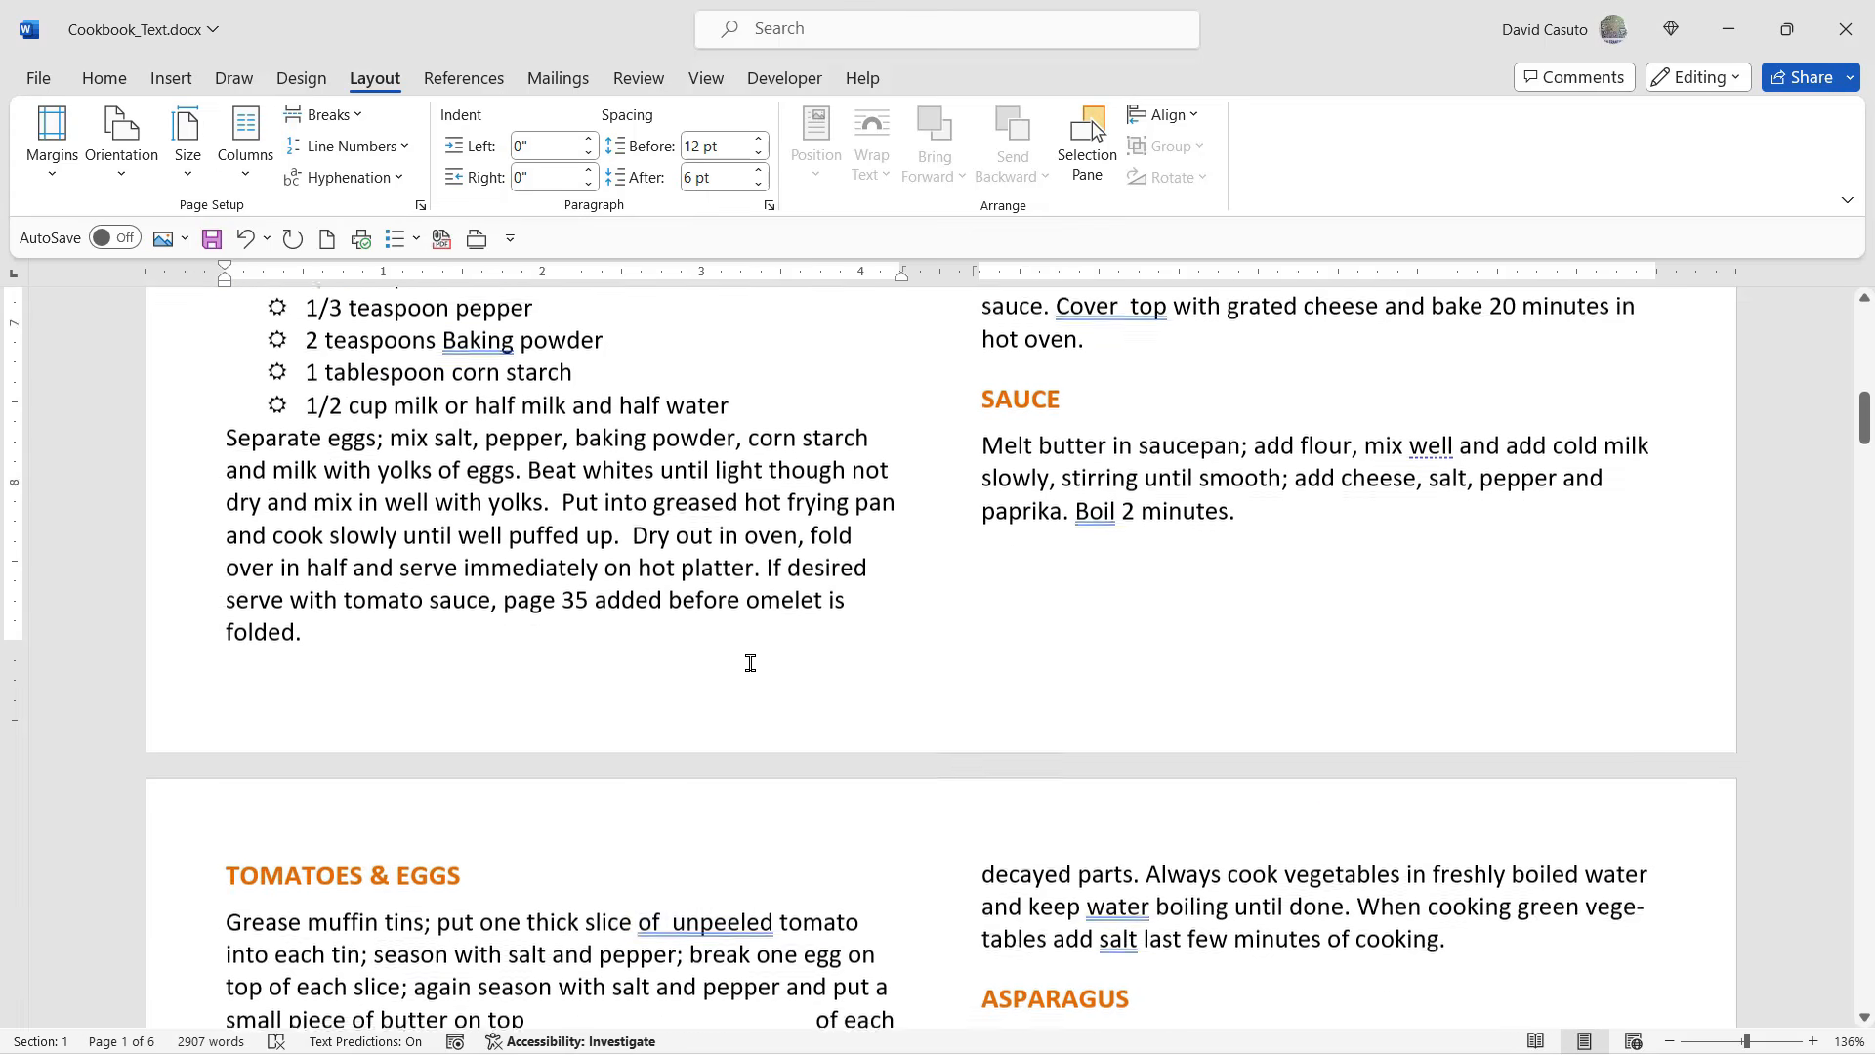
{"action": "scroll", "coordinate": [750, 664], "scroll_direction": "down", "scroll_amount": 10}
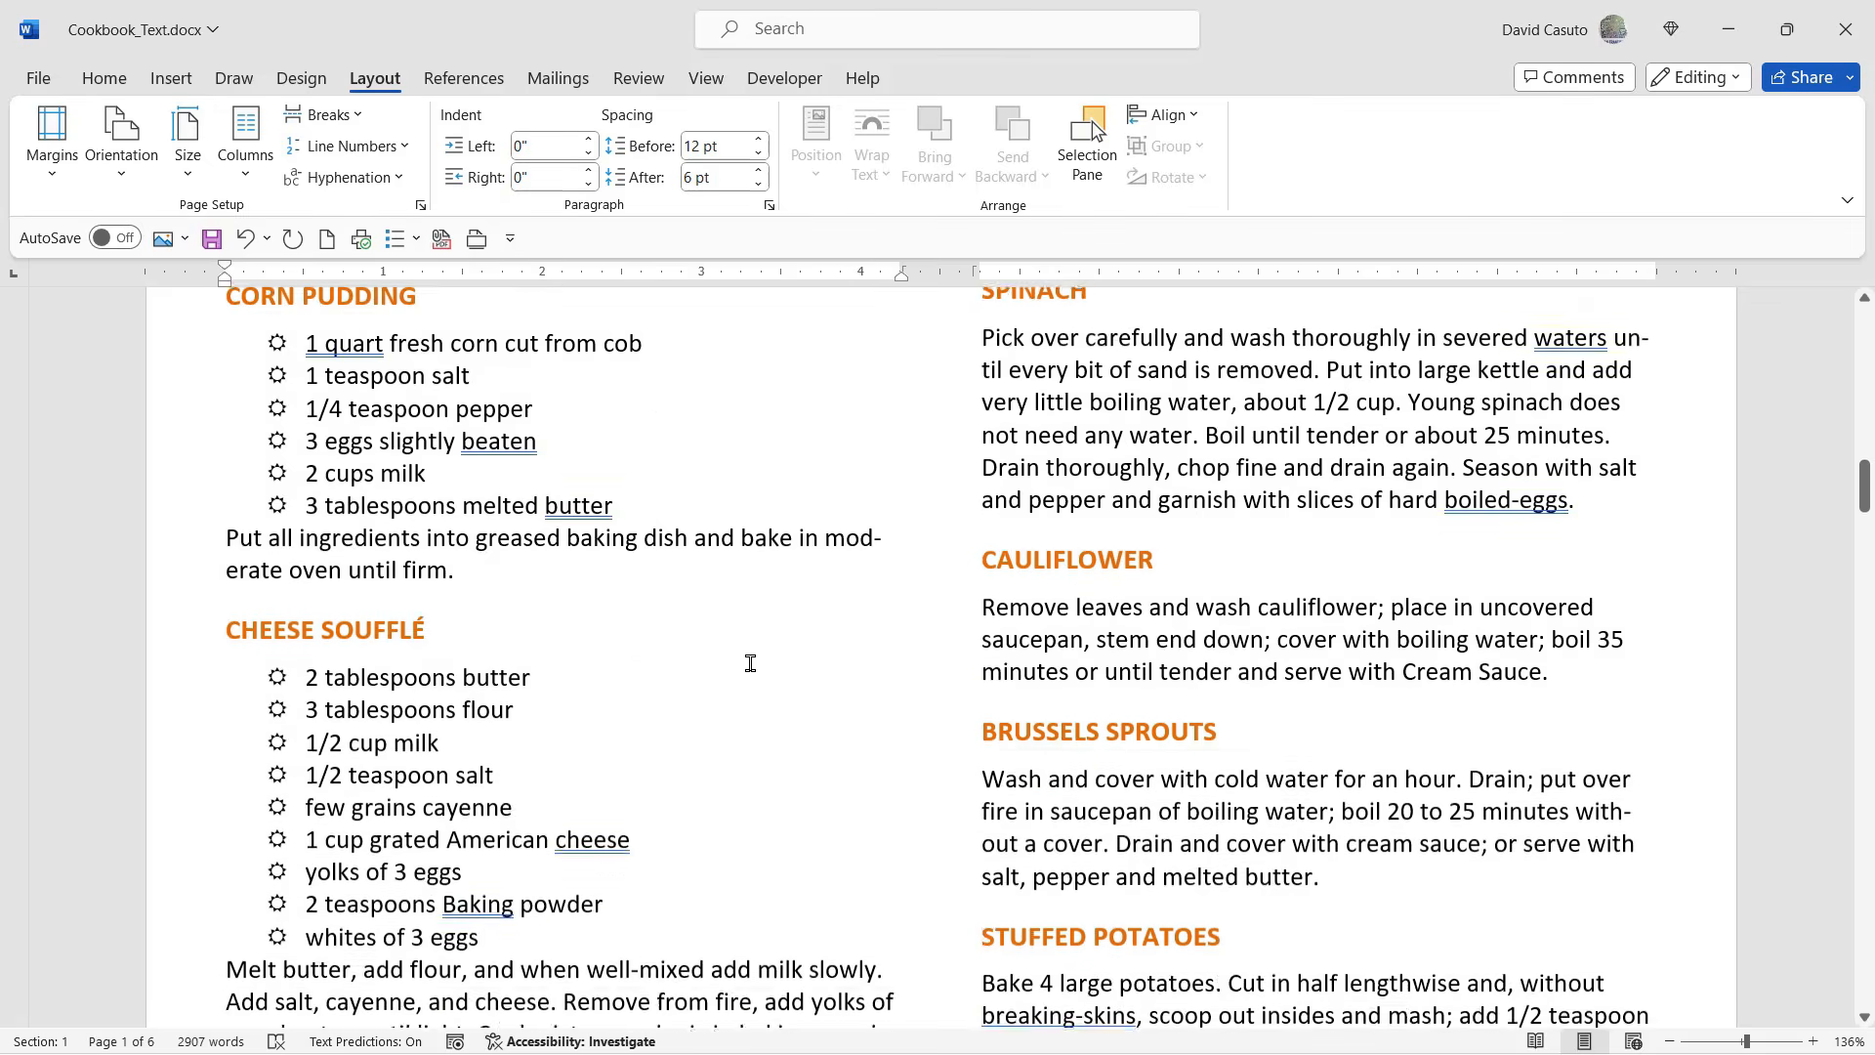
{"action": "scroll", "coordinate": [750, 663], "scroll_direction": "down", "scroll_amount": 4}
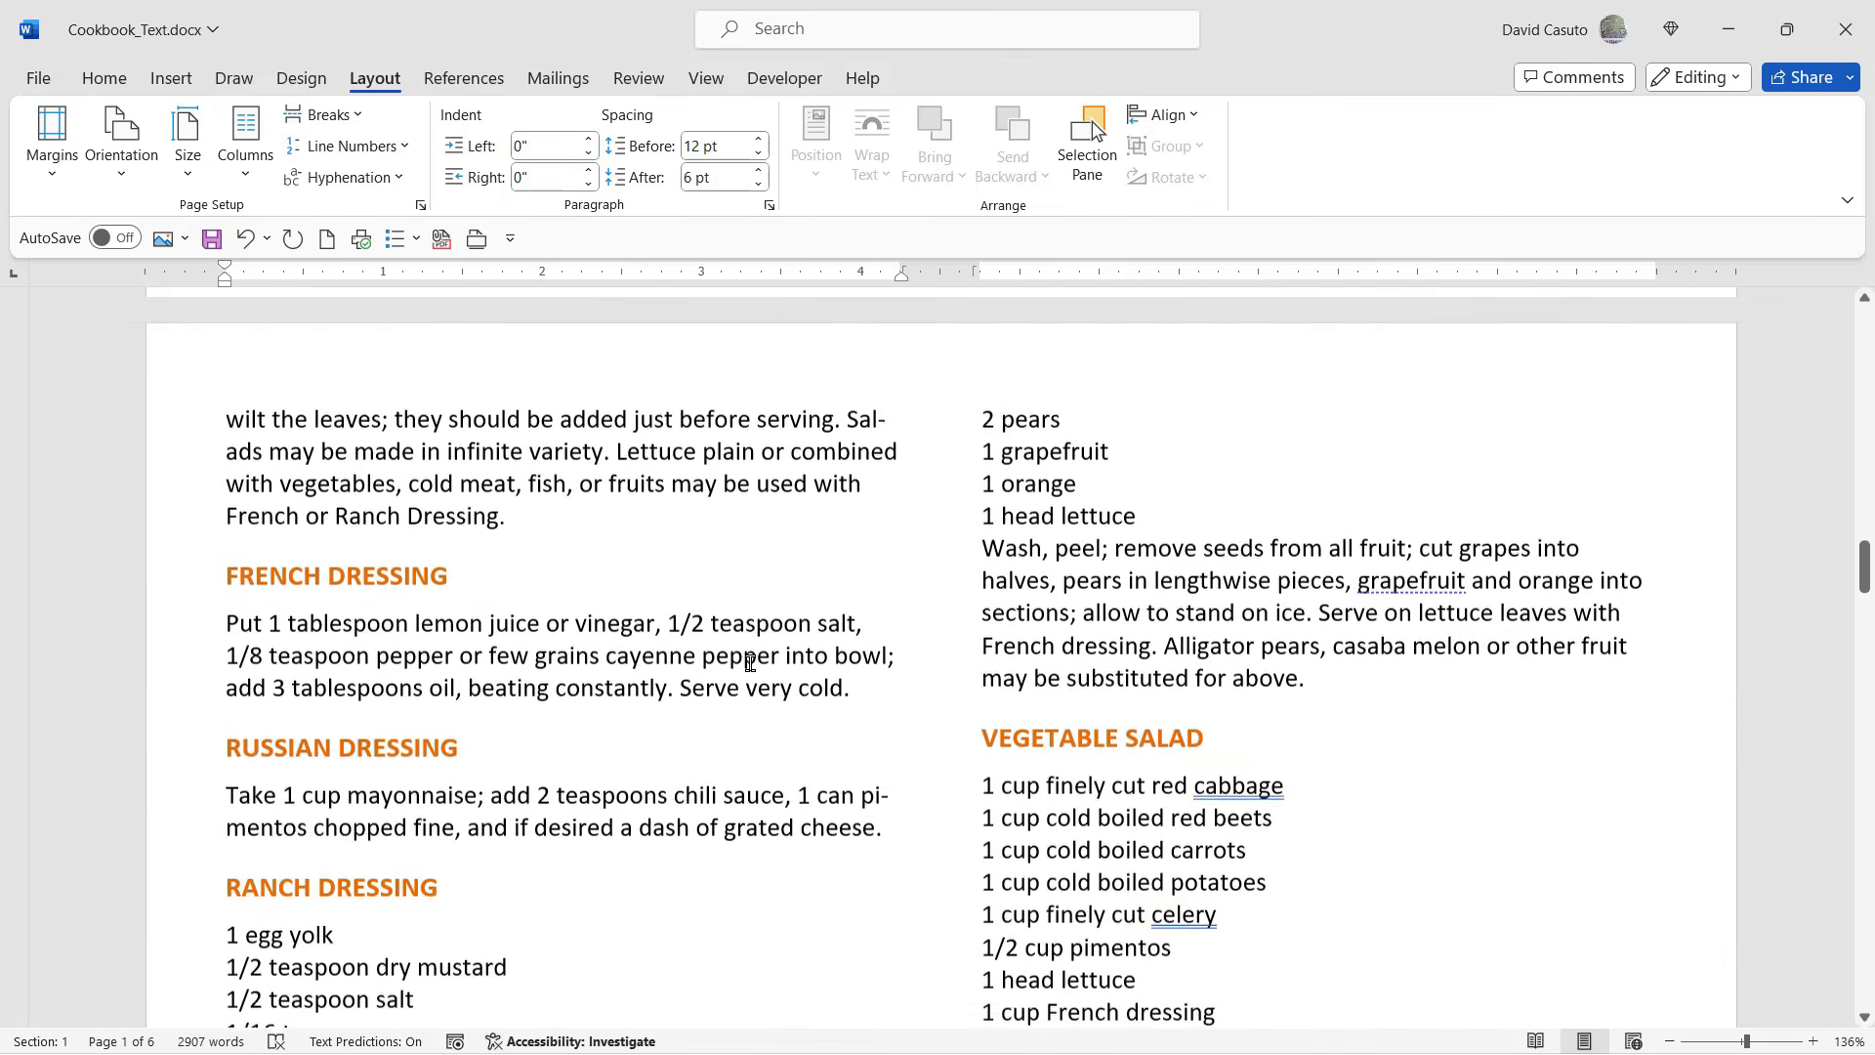
{"action": "scroll", "coordinate": [750, 663], "scroll_direction": "up", "scroll_amount": 10}
{"action": "scroll", "coordinate": [750, 664], "scroll_direction": "up", "scroll_amount": 15}
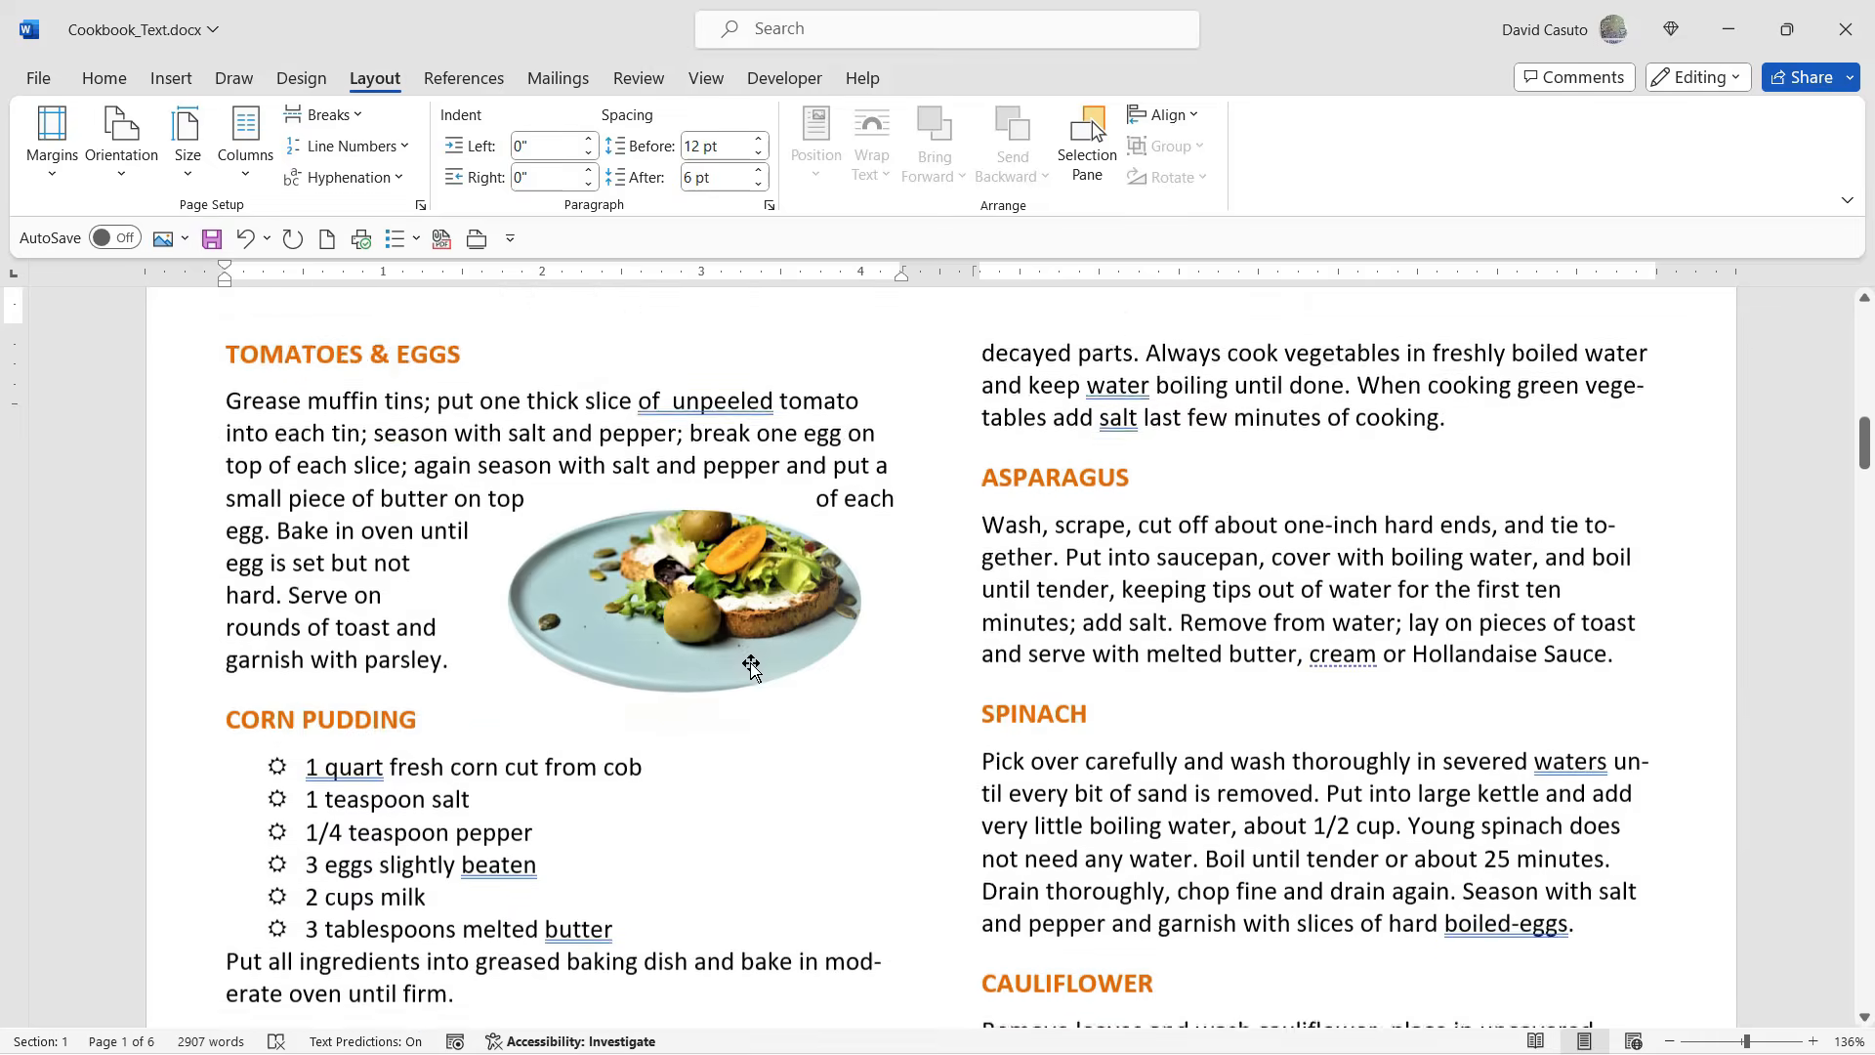
{"action": "scroll", "coordinate": [750, 663], "scroll_direction": "up", "scroll_amount": 3}
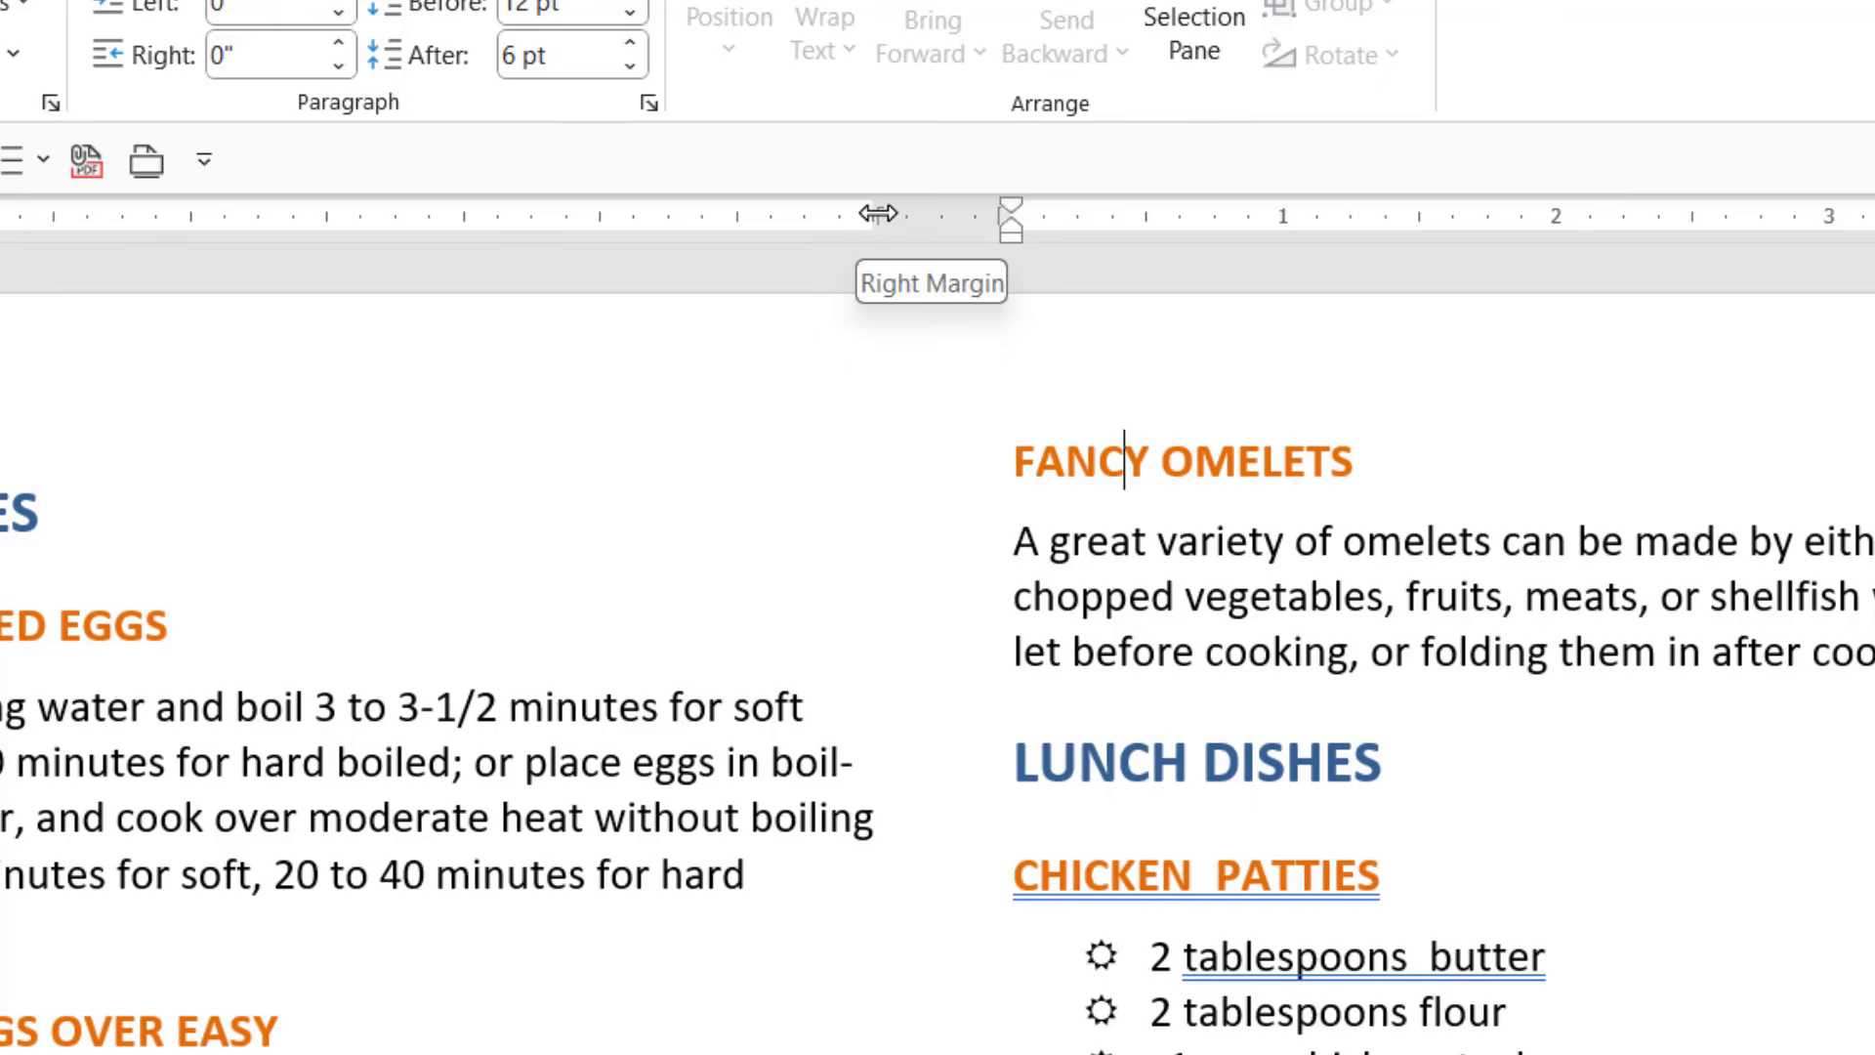
{"action": "mouse_move", "coordinate": [878, 213]}
{"action": "left_mouse_down"}
{"action": "mouse_move", "coordinate": [628, 213]}
{"action": "mouse_move", "coordinate": [937, 218]}
{"action": "mouse_move", "coordinate": [835, 231]}
{"action": "mouse_move", "coordinate": [899, 229]}
{"action": "left_mouse_up"}
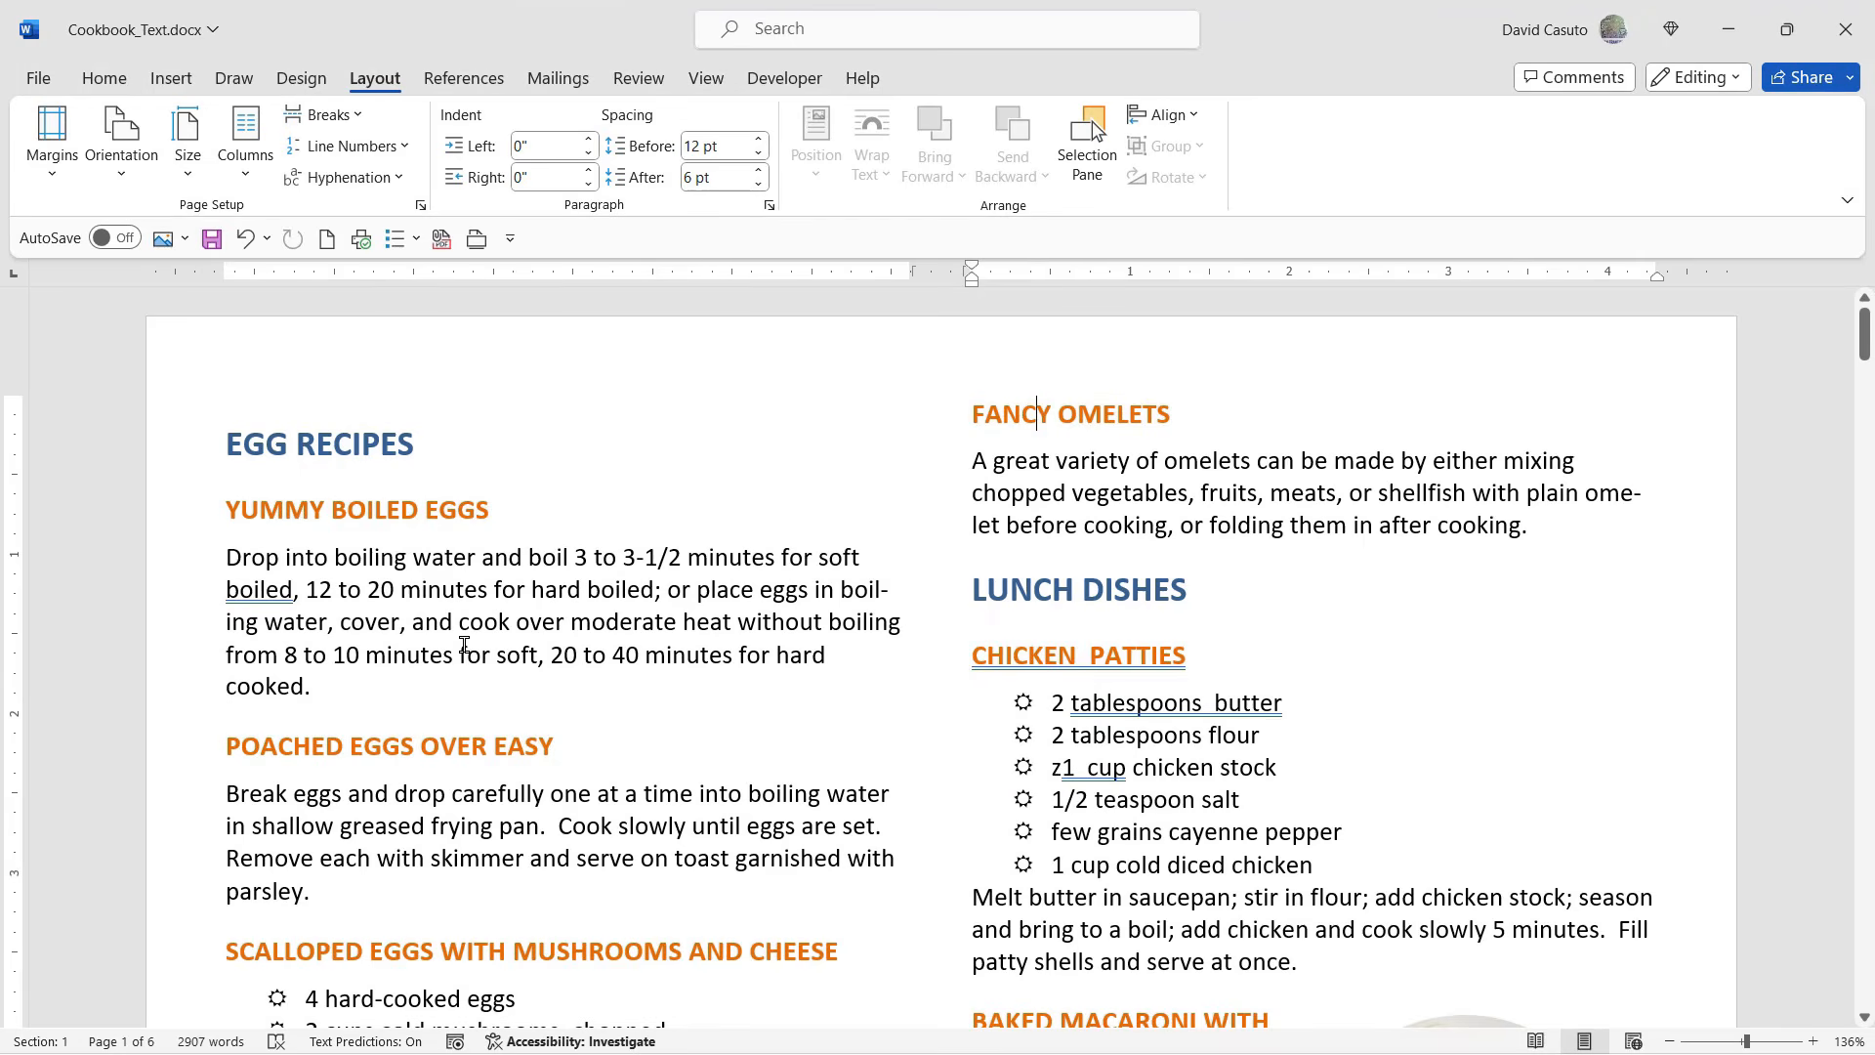
- Try a three-column layout for the document and revert it to two columns
{"action": "left_click", "coordinate": [465, 649]}
{"action": "left_click", "coordinate": [246, 144]}
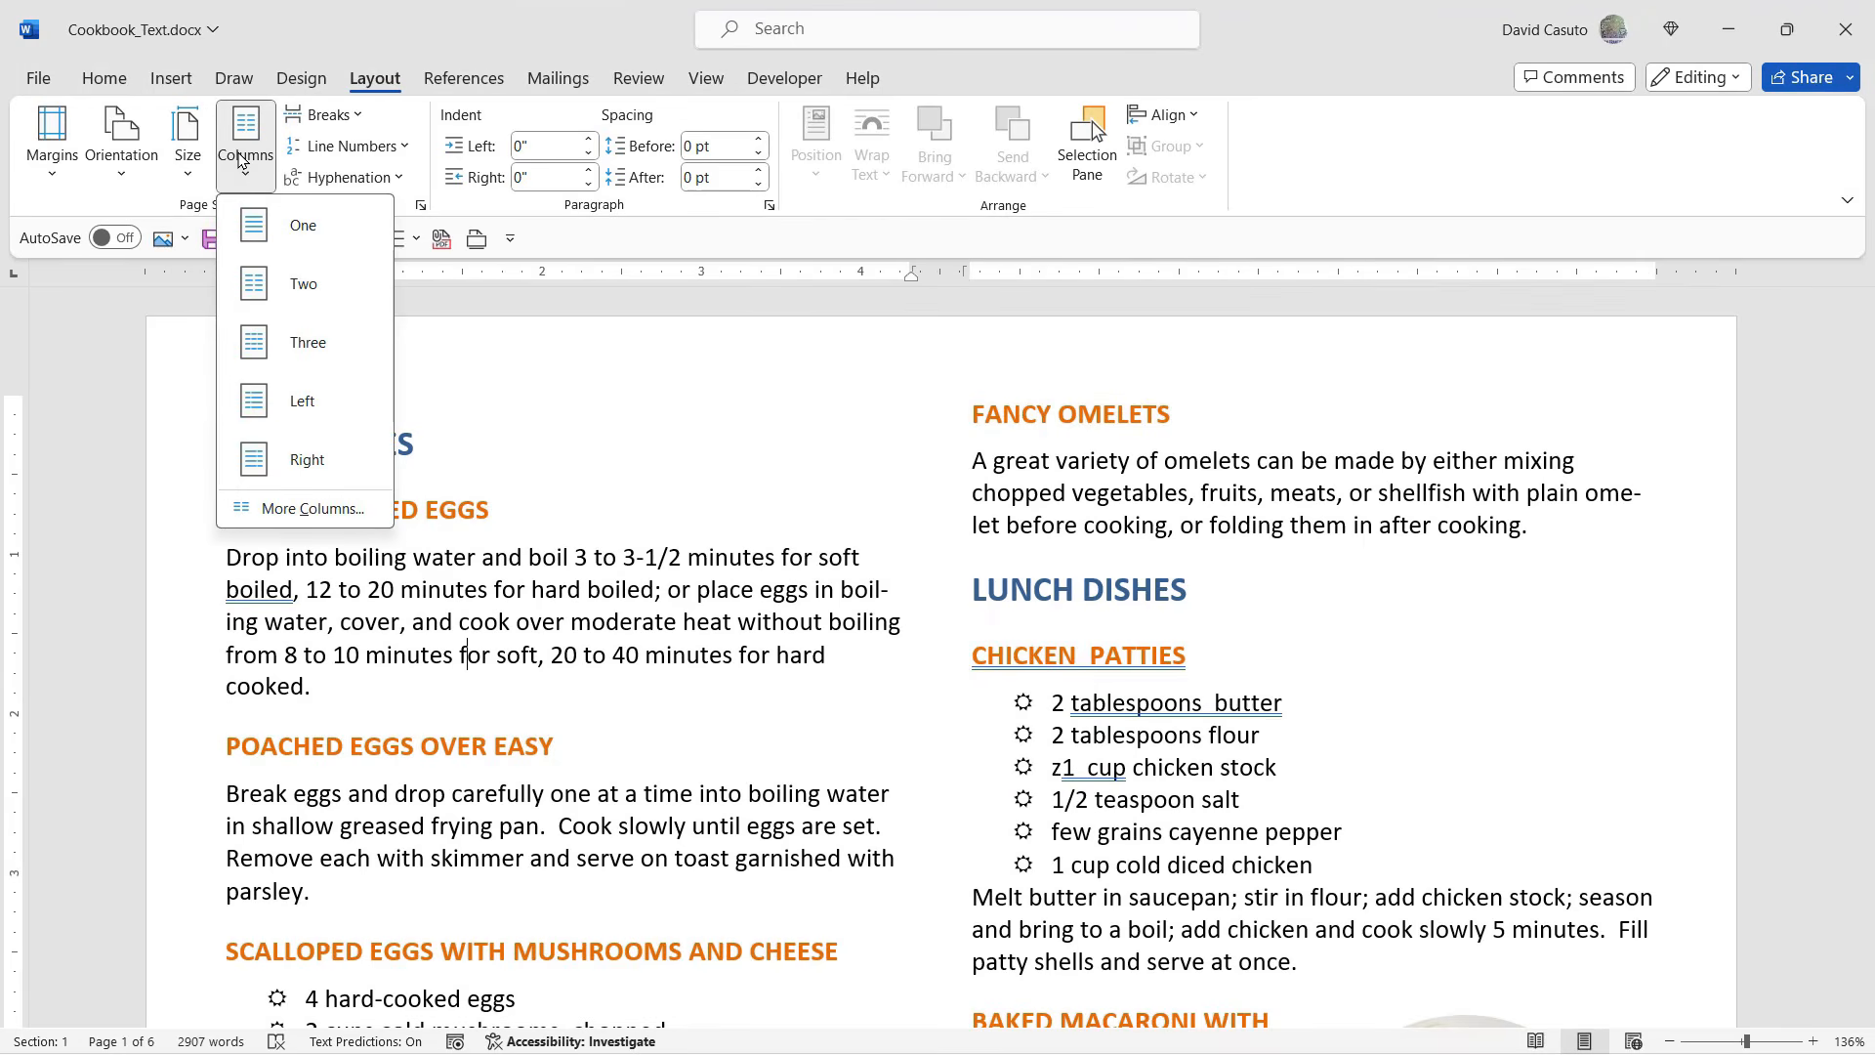
{"action": "left_click", "coordinate": [298, 348]}
{"action": "scroll", "coordinate": [941, 701], "scroll_direction": "down", "scroll_amount": 7}
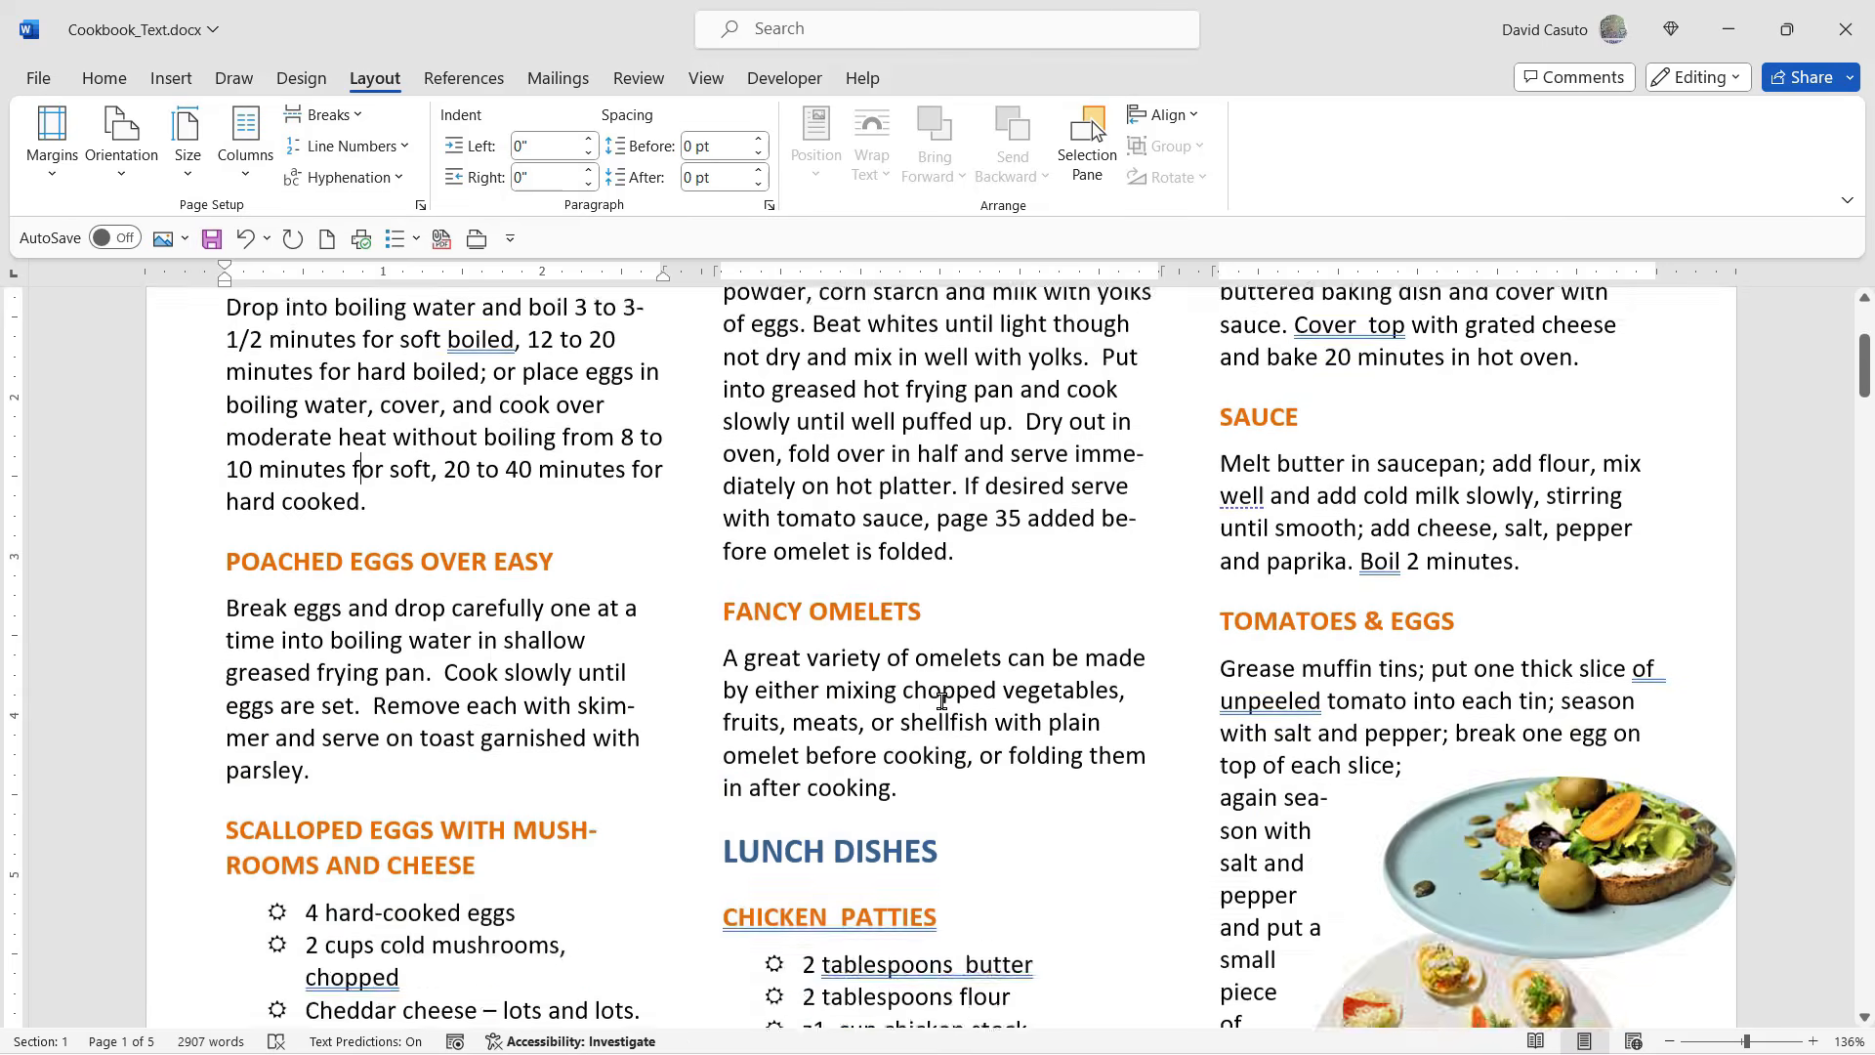
{"action": "scroll", "coordinate": [941, 701], "scroll_direction": "up", "scroll_amount": 7}
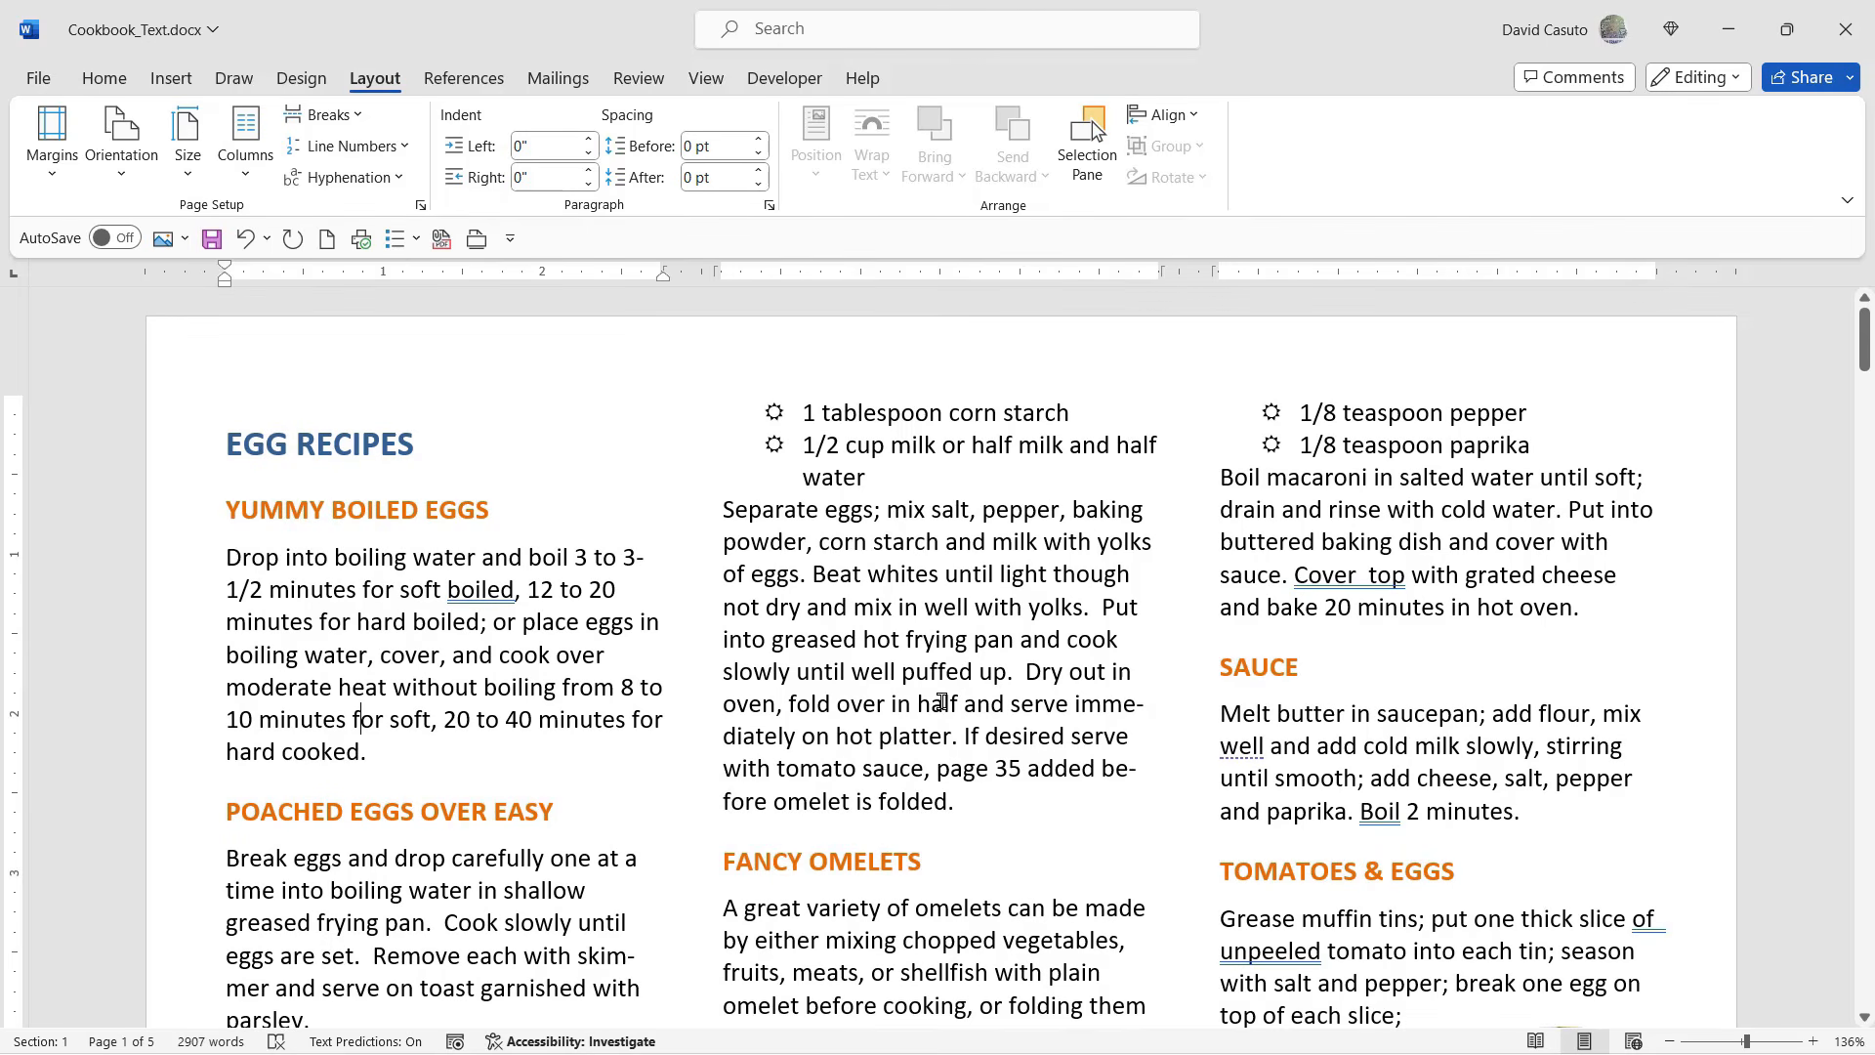
{"action": "left_click", "coordinate": [245, 145]}
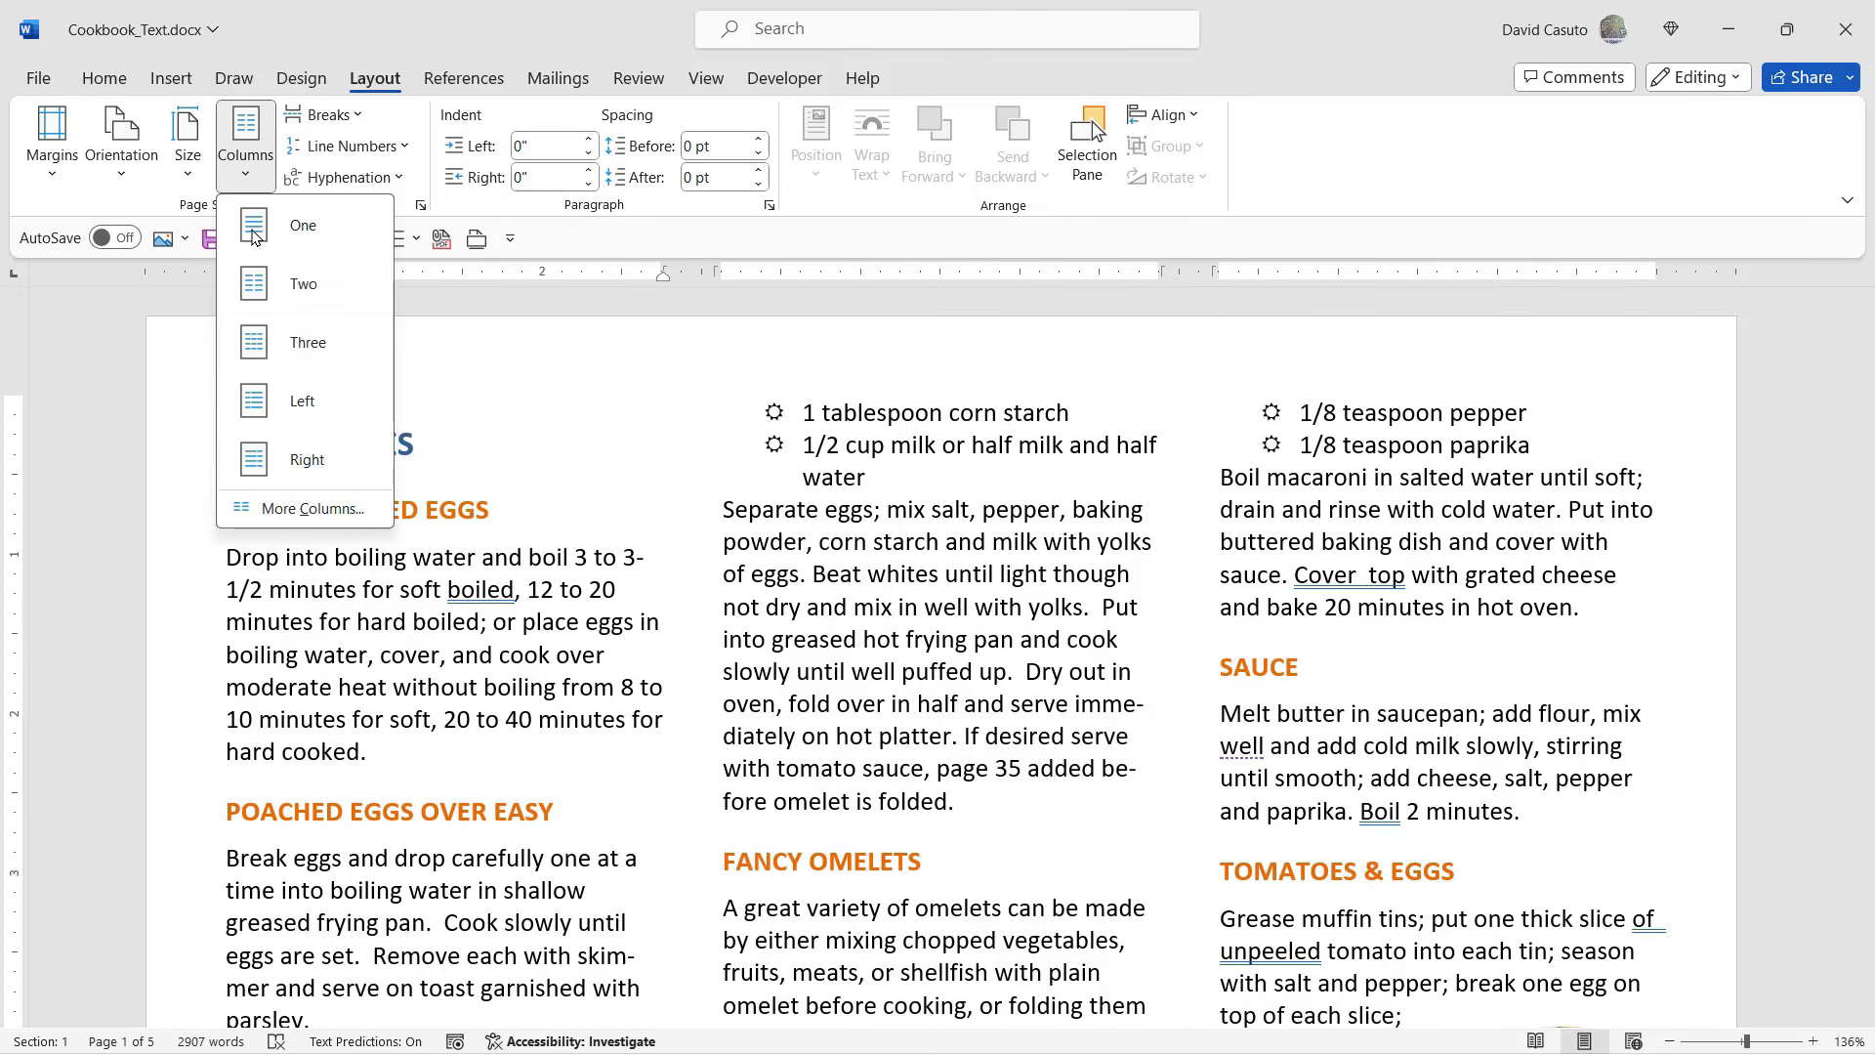
{"action": "key", "text": "Escape"}
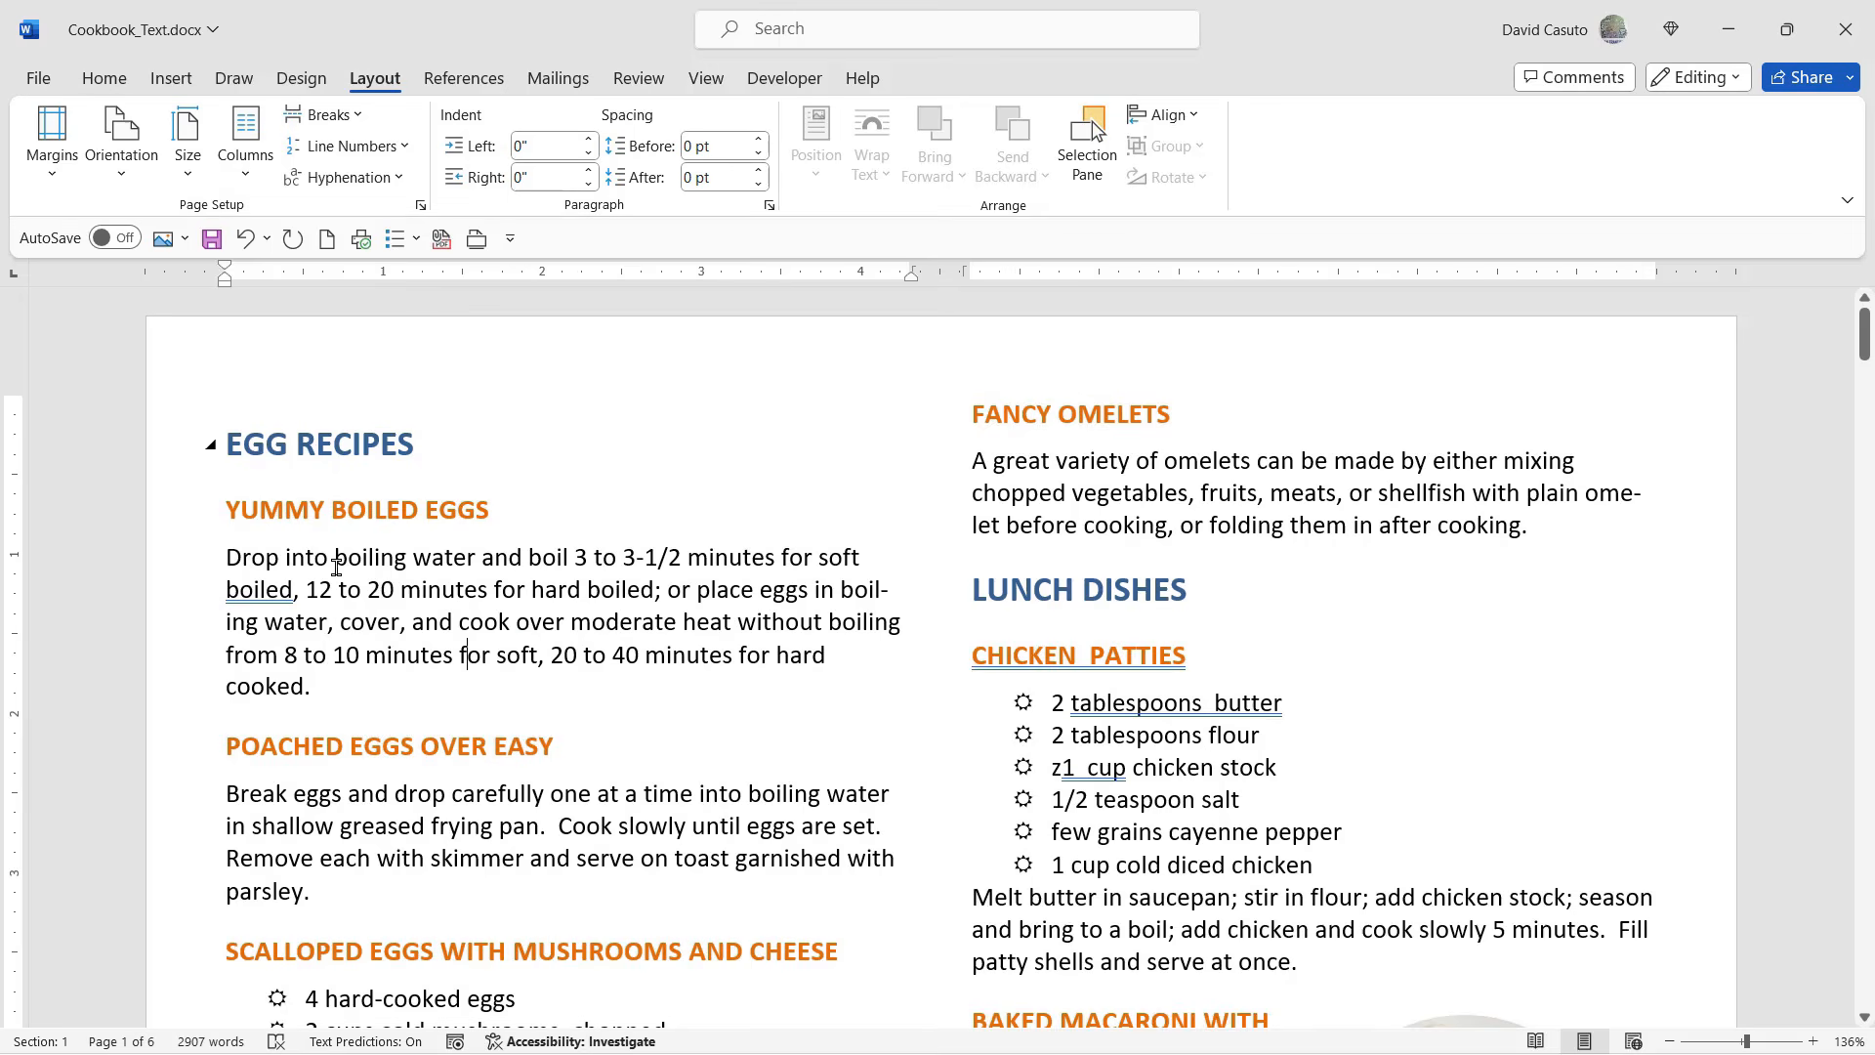
- Open the detailed column settings and turn off equal column width for the two columns
{"action": "left_click", "coordinate": [245, 179]}
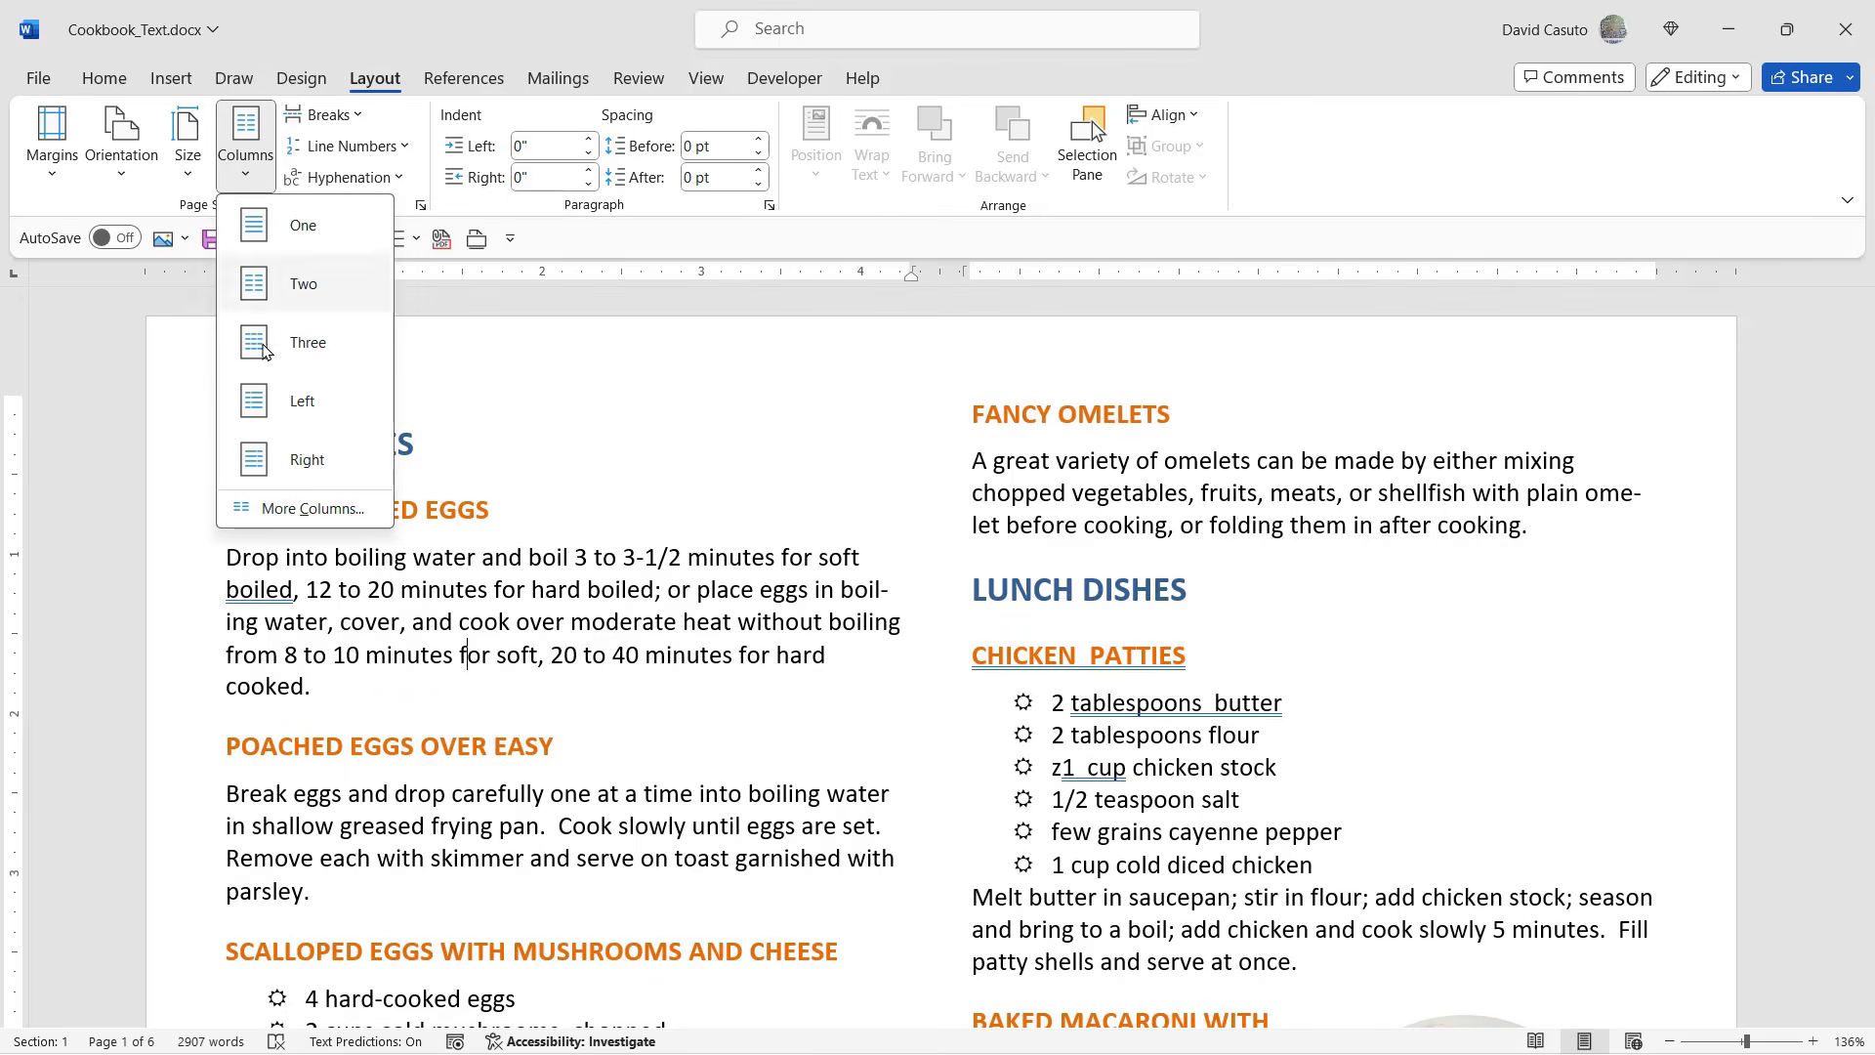
{"action": "left_click", "coordinate": [299, 509]}
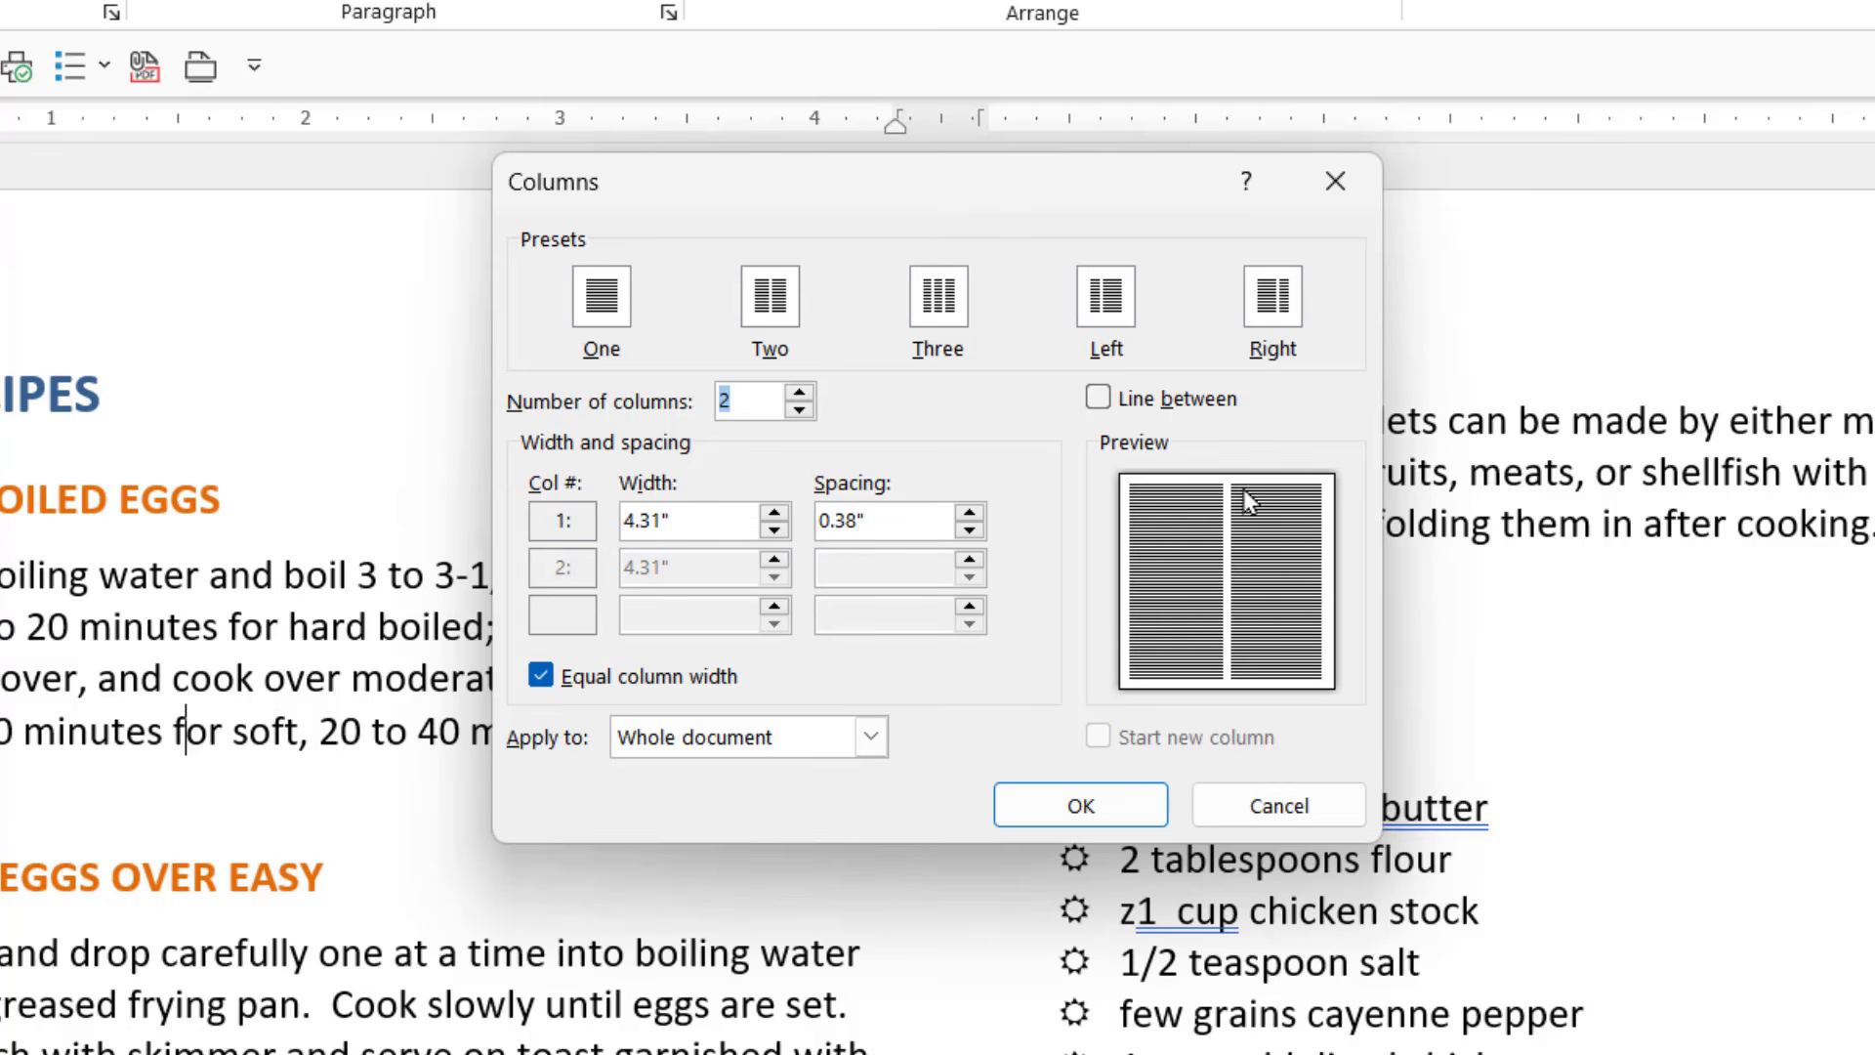
{"action": "left_click", "coordinate": [540, 677]}
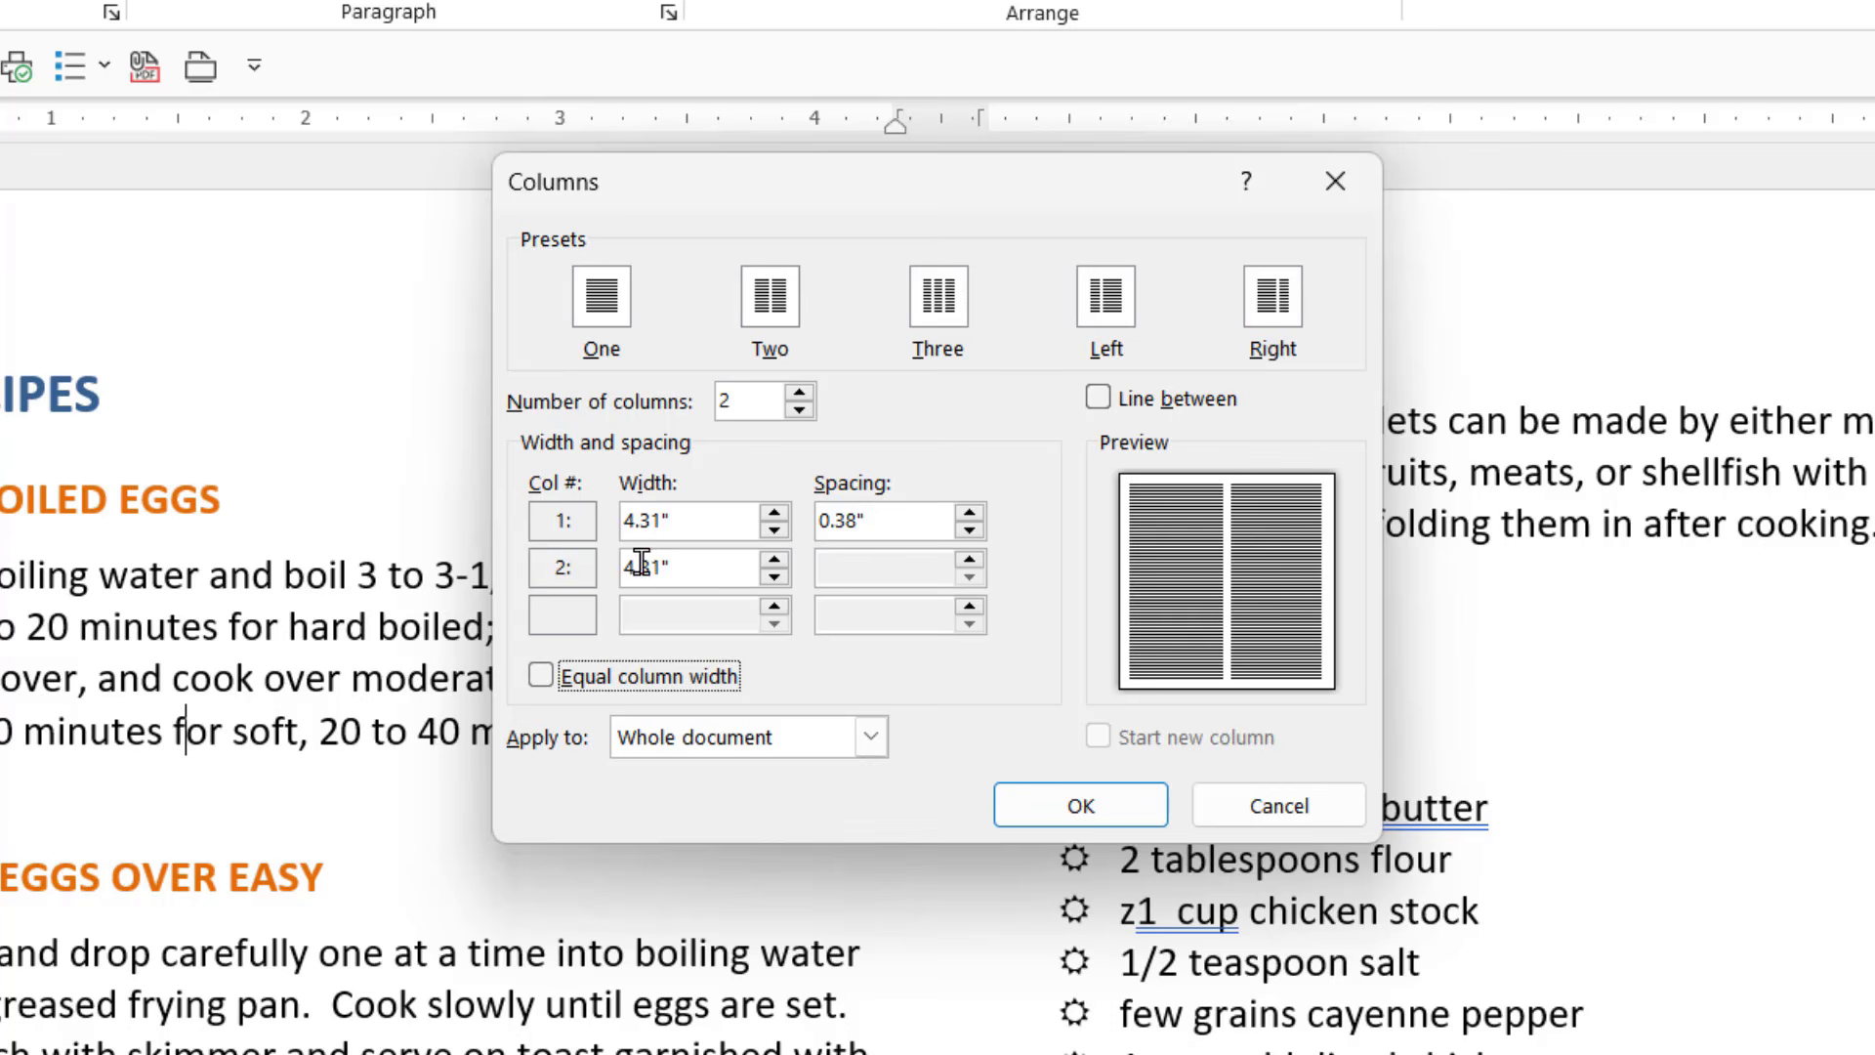
{"action": "left_click", "coordinate": [560, 675]}
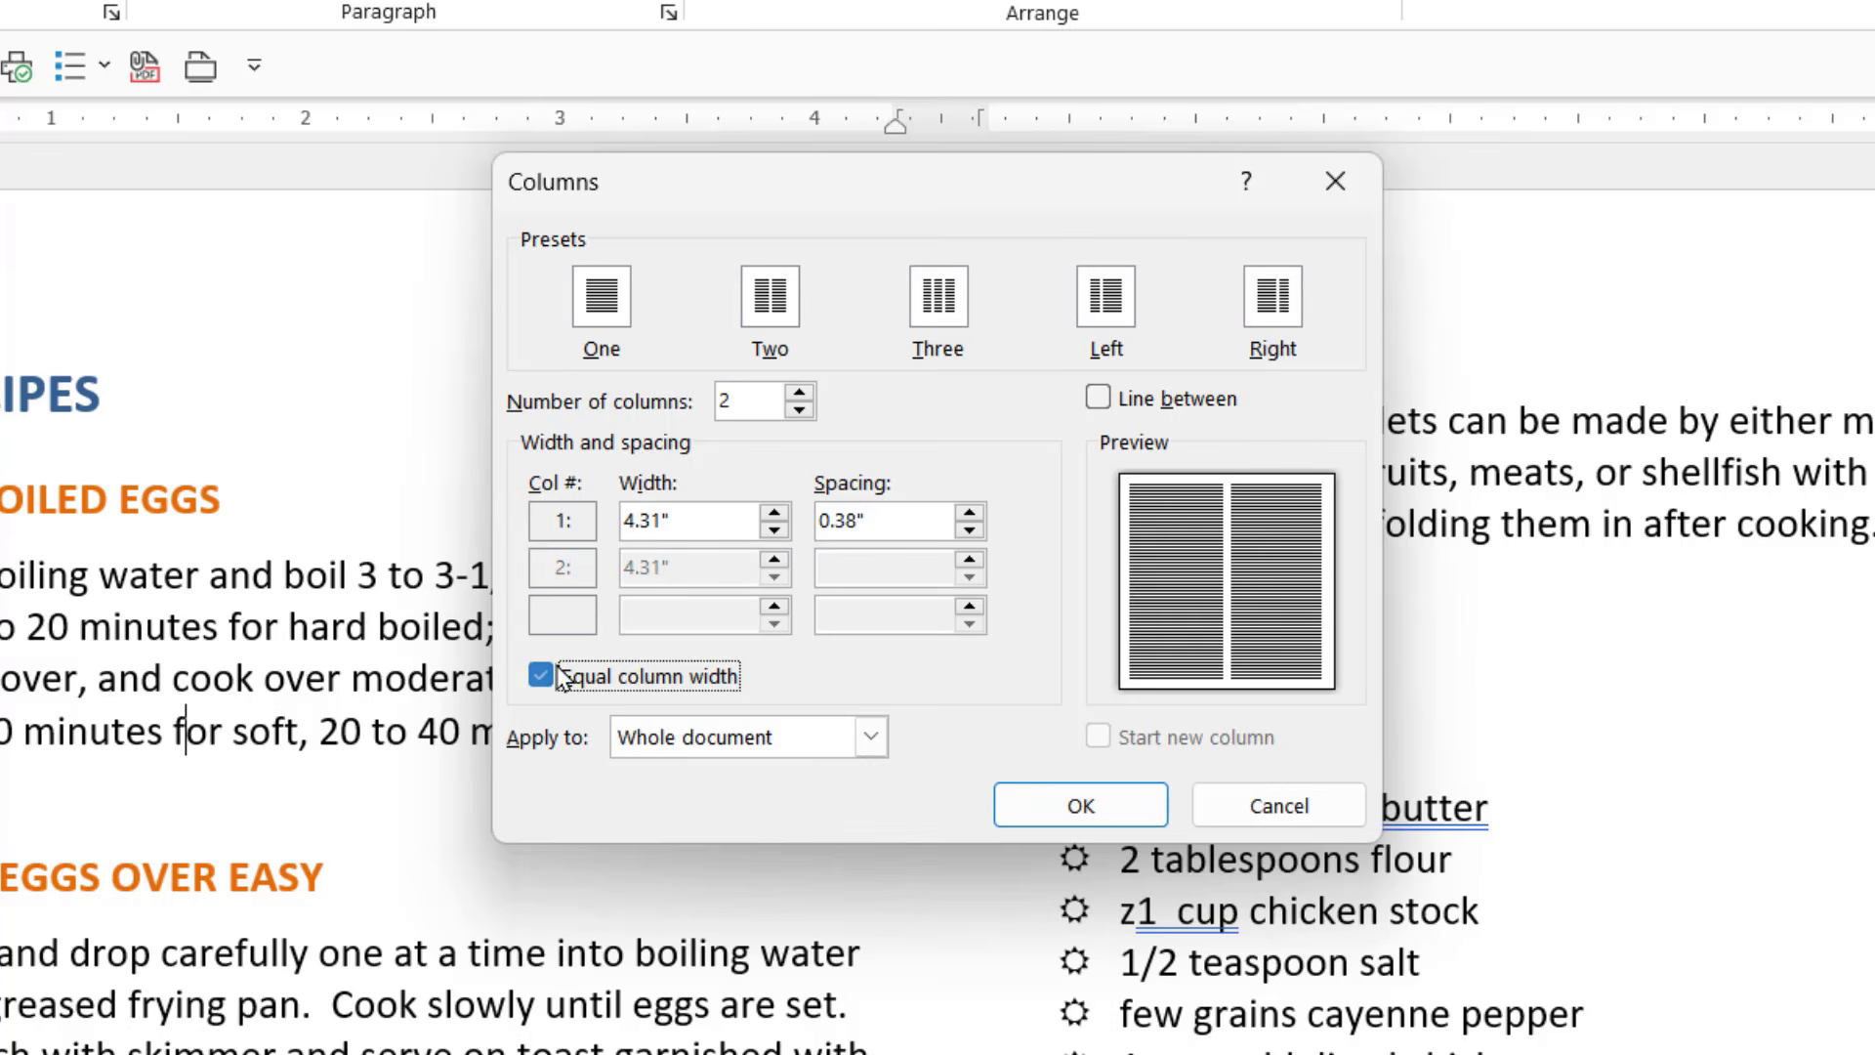
{"action": "left_click", "coordinate": [561, 677]}
{"action": "left_click", "coordinate": [561, 676]}
{"action": "left_click", "coordinate": [561, 677]}
{"action": "left_click", "coordinate": [561, 677]}
{"action": "left_click", "coordinate": [561, 677]}
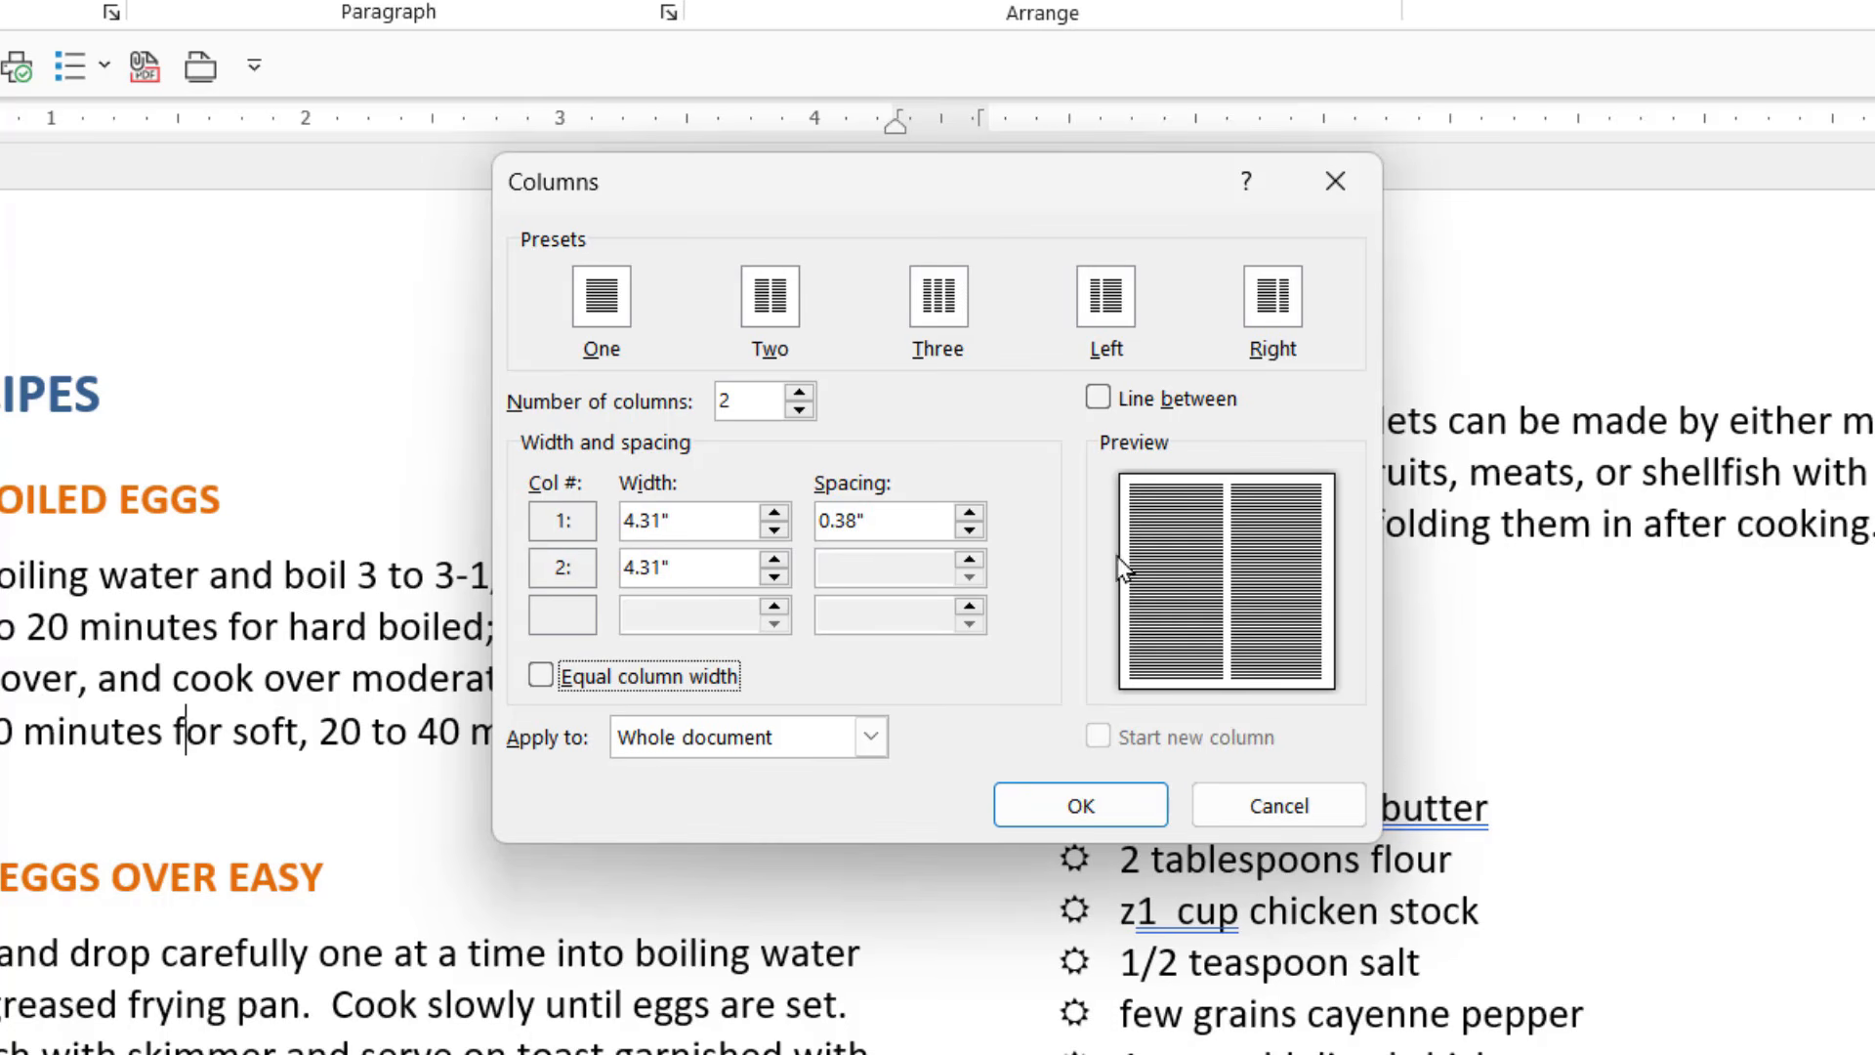
- Reduce the width of the first column to 2.5"
{"action": "left_click", "coordinate": [760, 556]}
{"action": "left_click", "coordinate": [774, 530]}
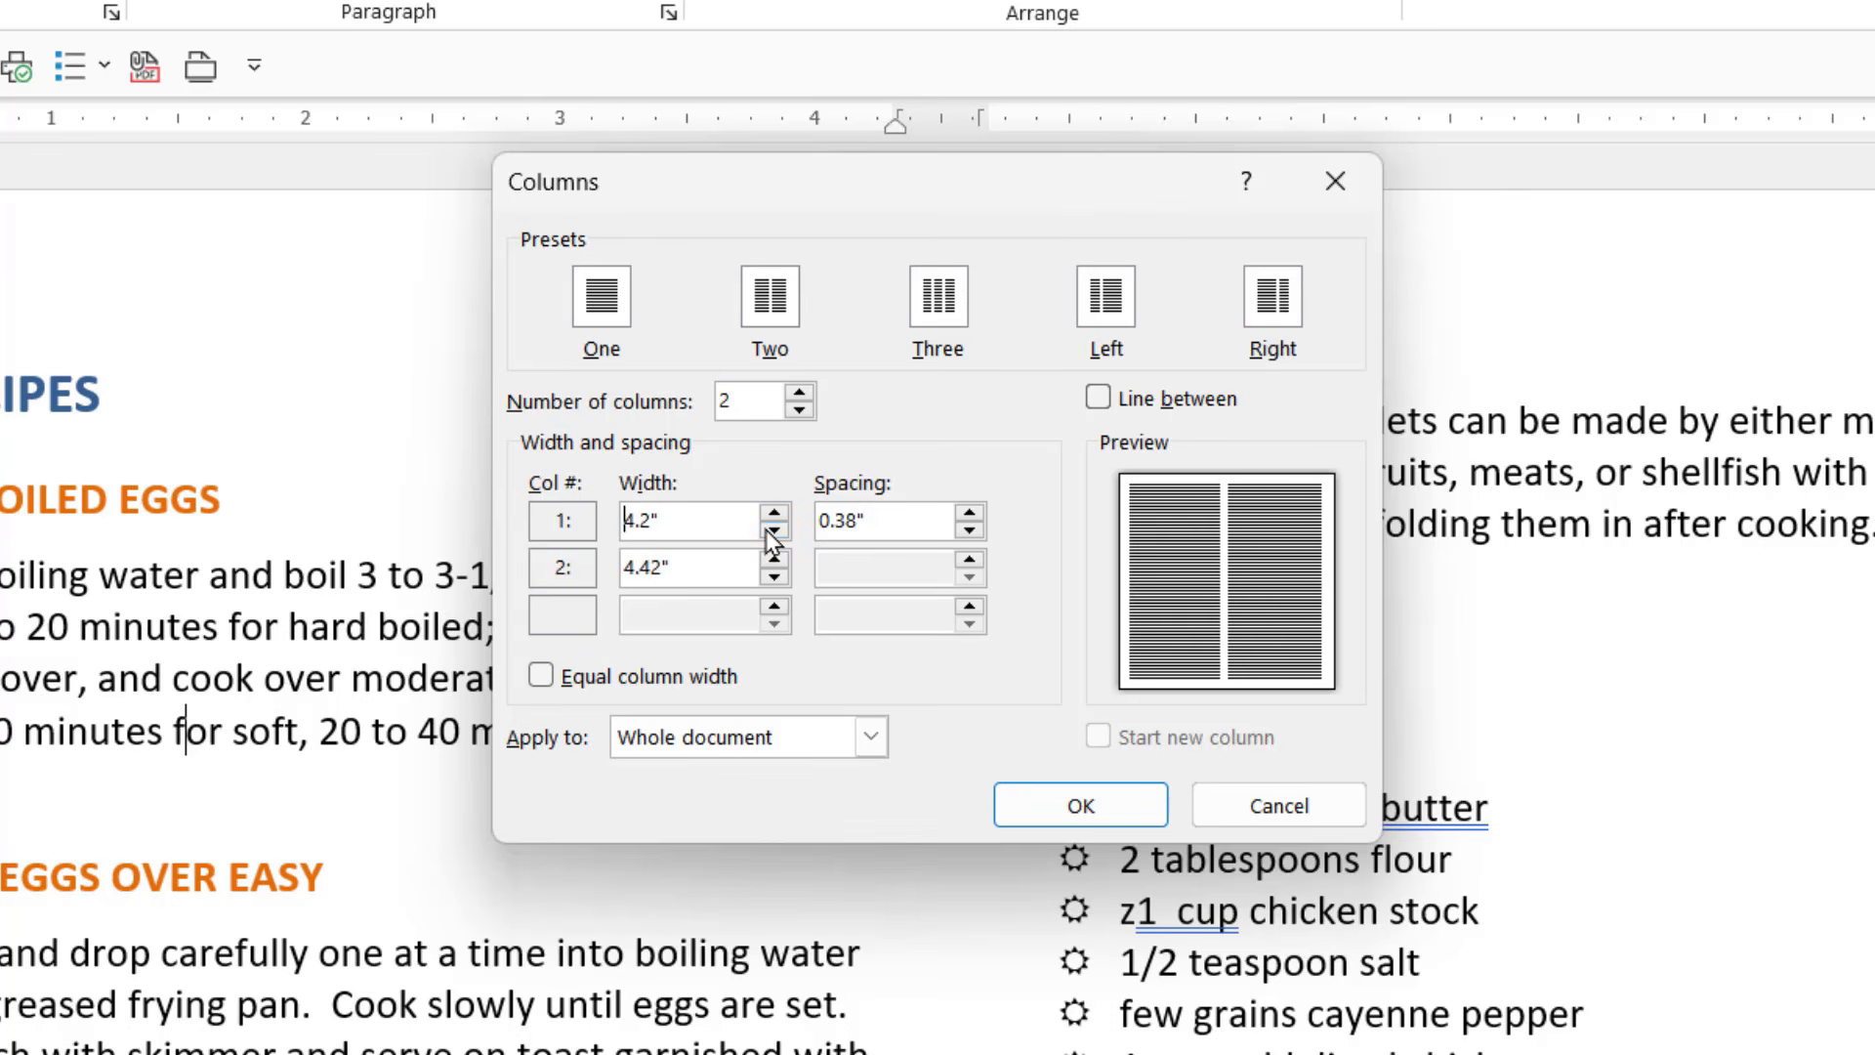
{"action": "left_click", "coordinate": [774, 529]}
{"action": "left_click", "coordinate": [774, 529]}
{"action": "left_click", "coordinate": [774, 530]}
{"action": "left_click", "coordinate": [774, 529]}
{"action": "left_click", "coordinate": [774, 529]}
{"action": "double_click", "coordinate": [774, 530]}
{"action": "double_click", "coordinate": [774, 530]}
{"action": "left_click", "coordinate": [774, 529]}
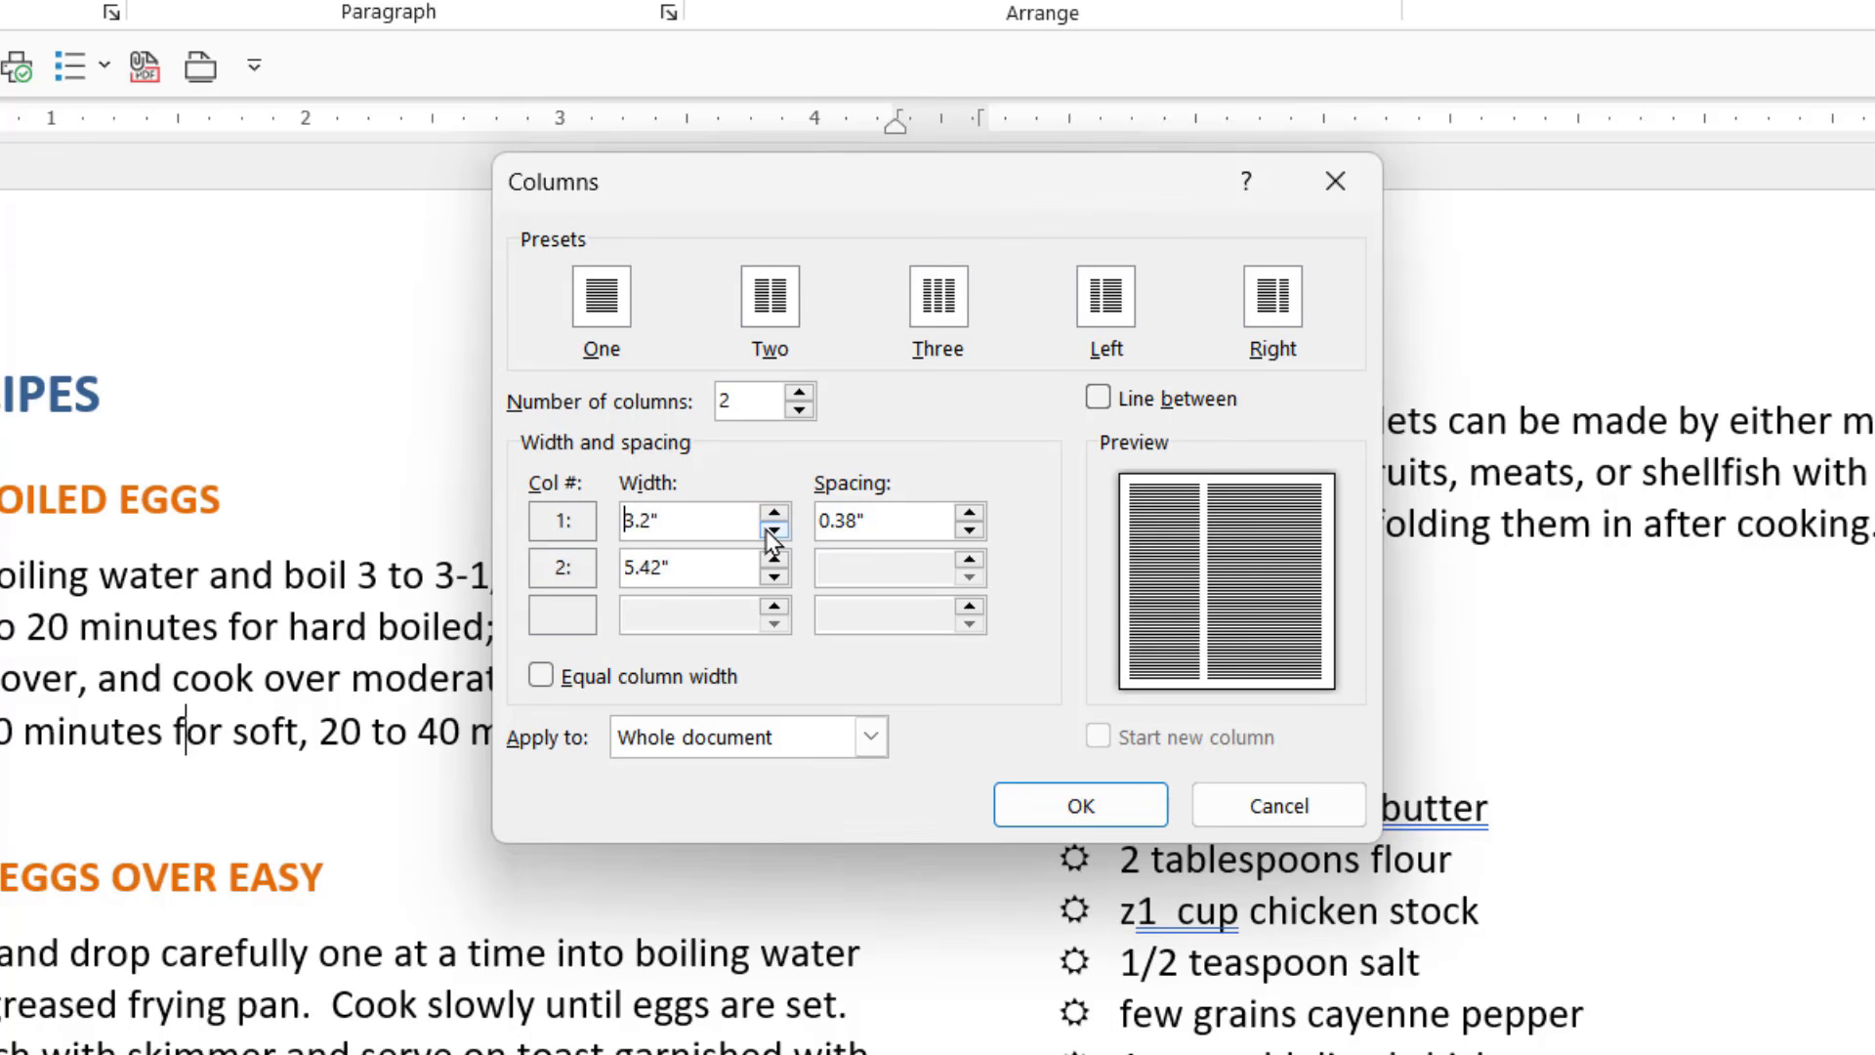
{"action": "double_click", "coordinate": [774, 530]}
{"action": "left_click", "coordinate": [773, 529]}
{"action": "double_click", "coordinate": [774, 529]}
{"action": "double_click", "coordinate": [774, 529]}
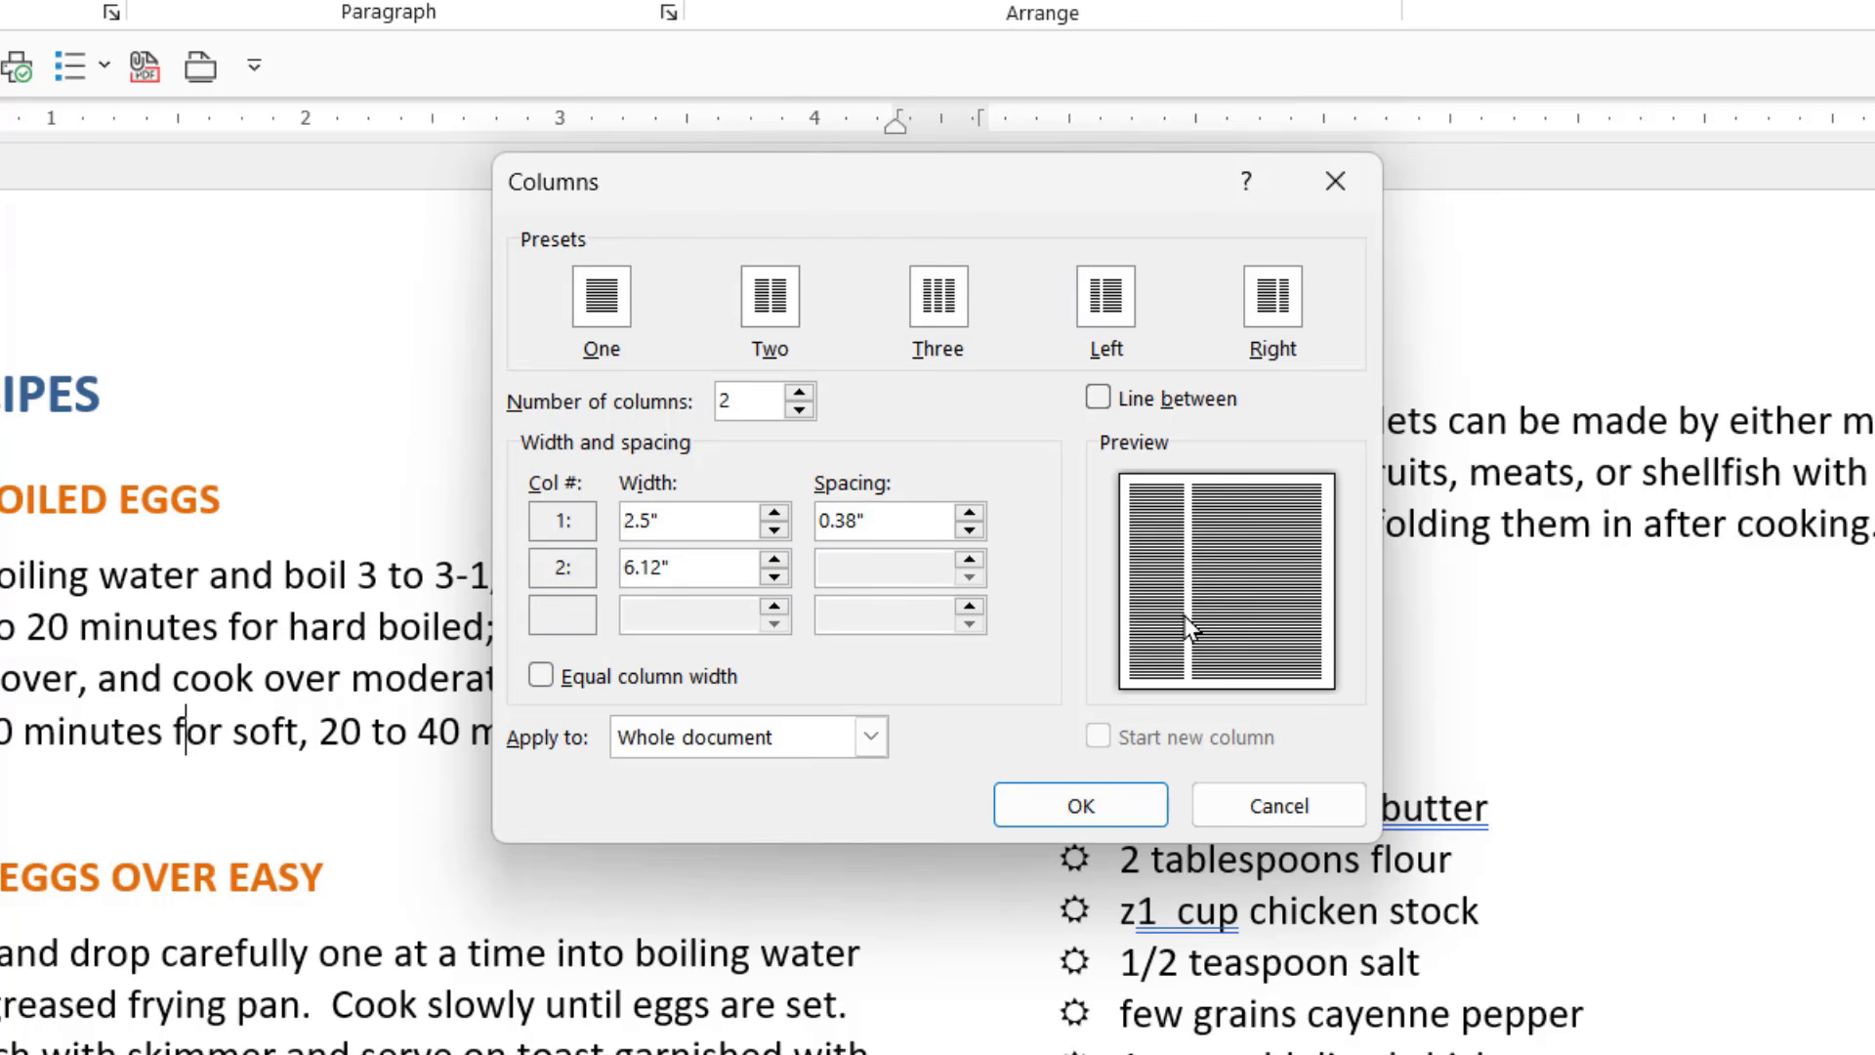
- Set the spacing between the two columns to 0.6" and apply the column settings
{"action": "left_click", "coordinate": [969, 512]}
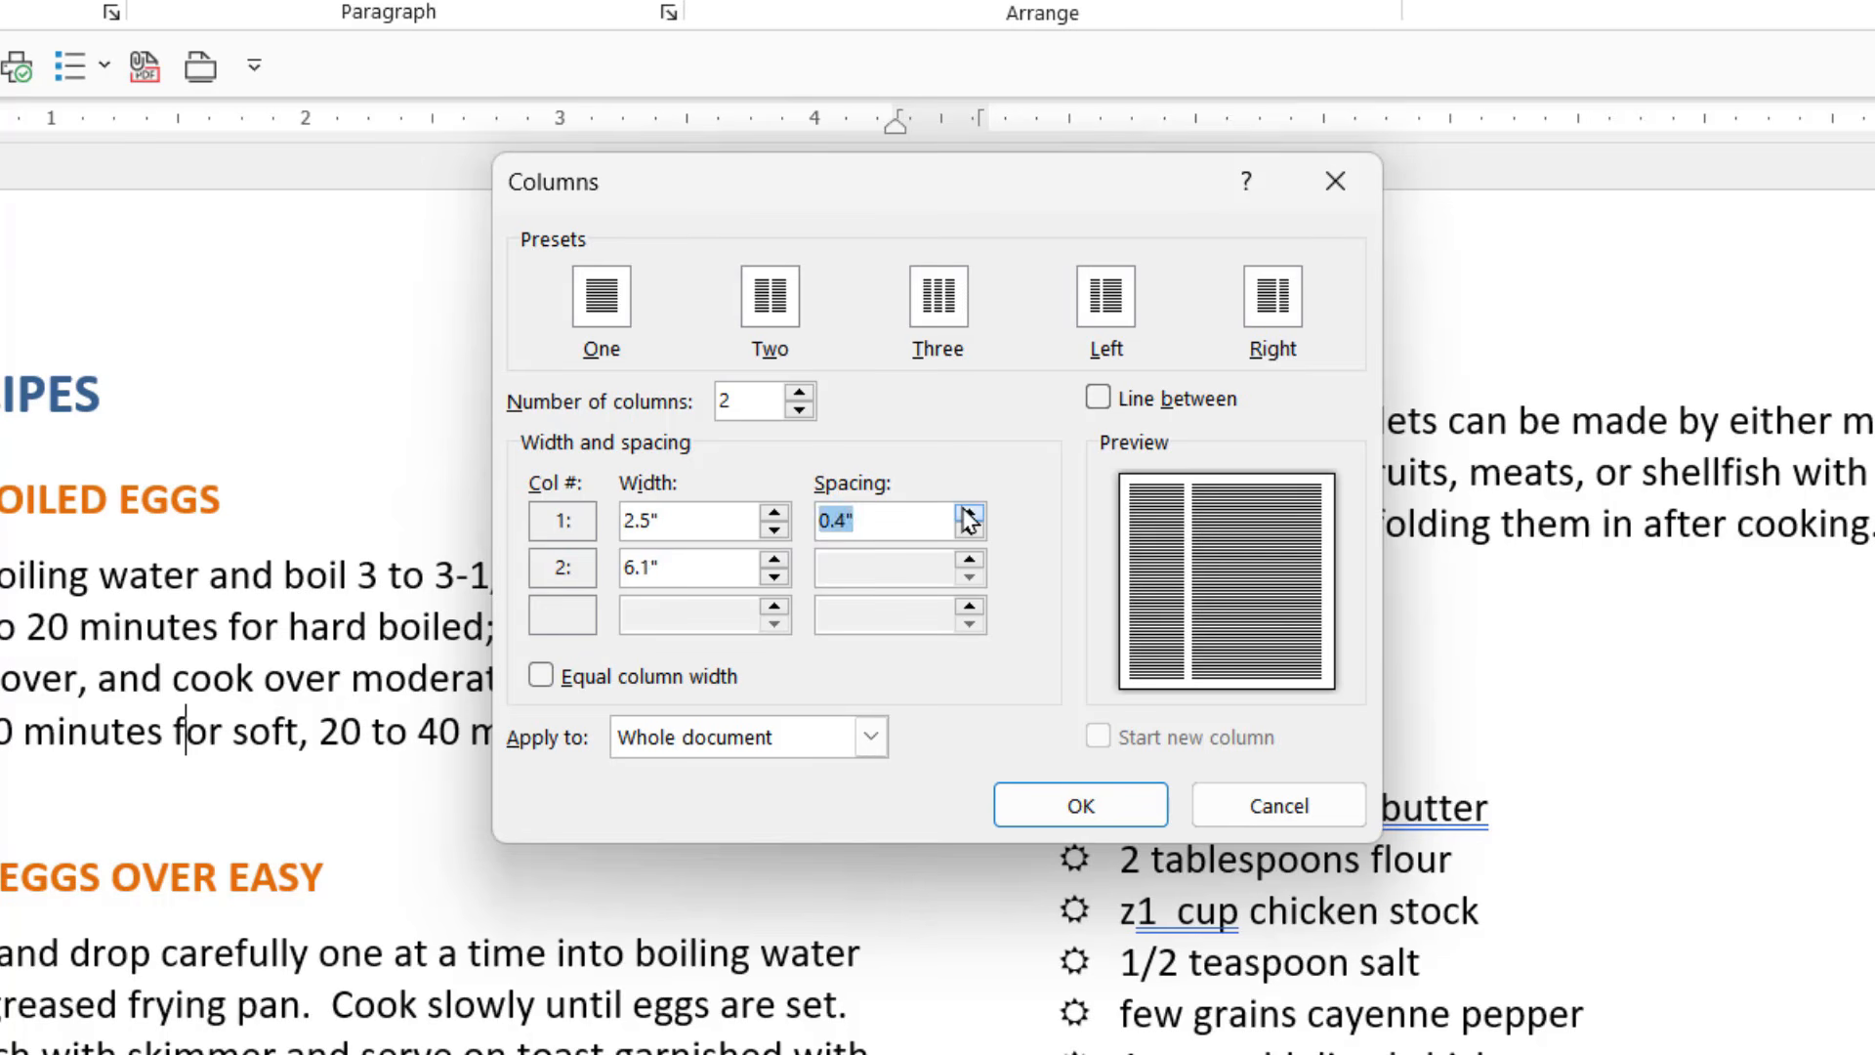
{"action": "left_click", "coordinate": [969, 512]}
{"action": "left_click", "coordinate": [969, 512]}
{"action": "left_click", "coordinate": [969, 512]}
{"action": "left_click", "coordinate": [969, 514]}
{"action": "left_click", "coordinate": [969, 514]}
{"action": "left_click", "coordinate": [969, 514]}
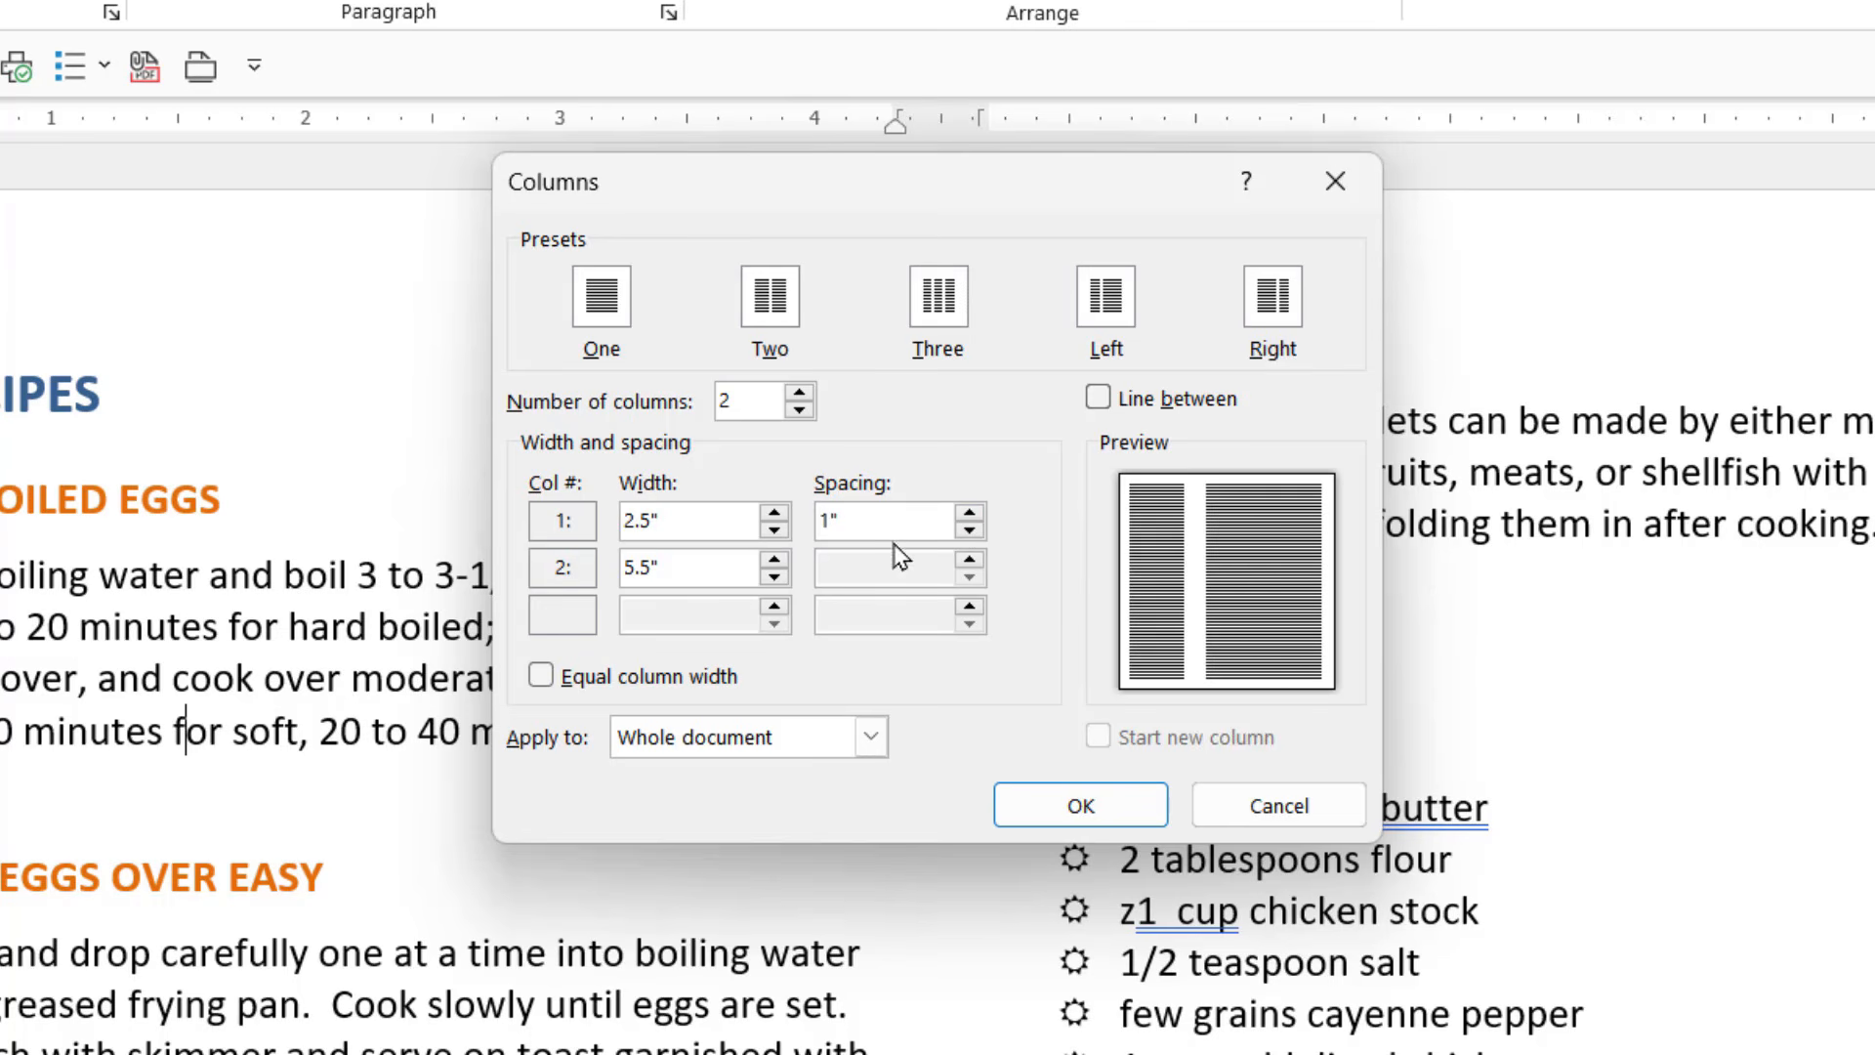
{"action": "left_click", "coordinate": [969, 513]}
{"action": "left_click", "coordinate": [969, 531]}
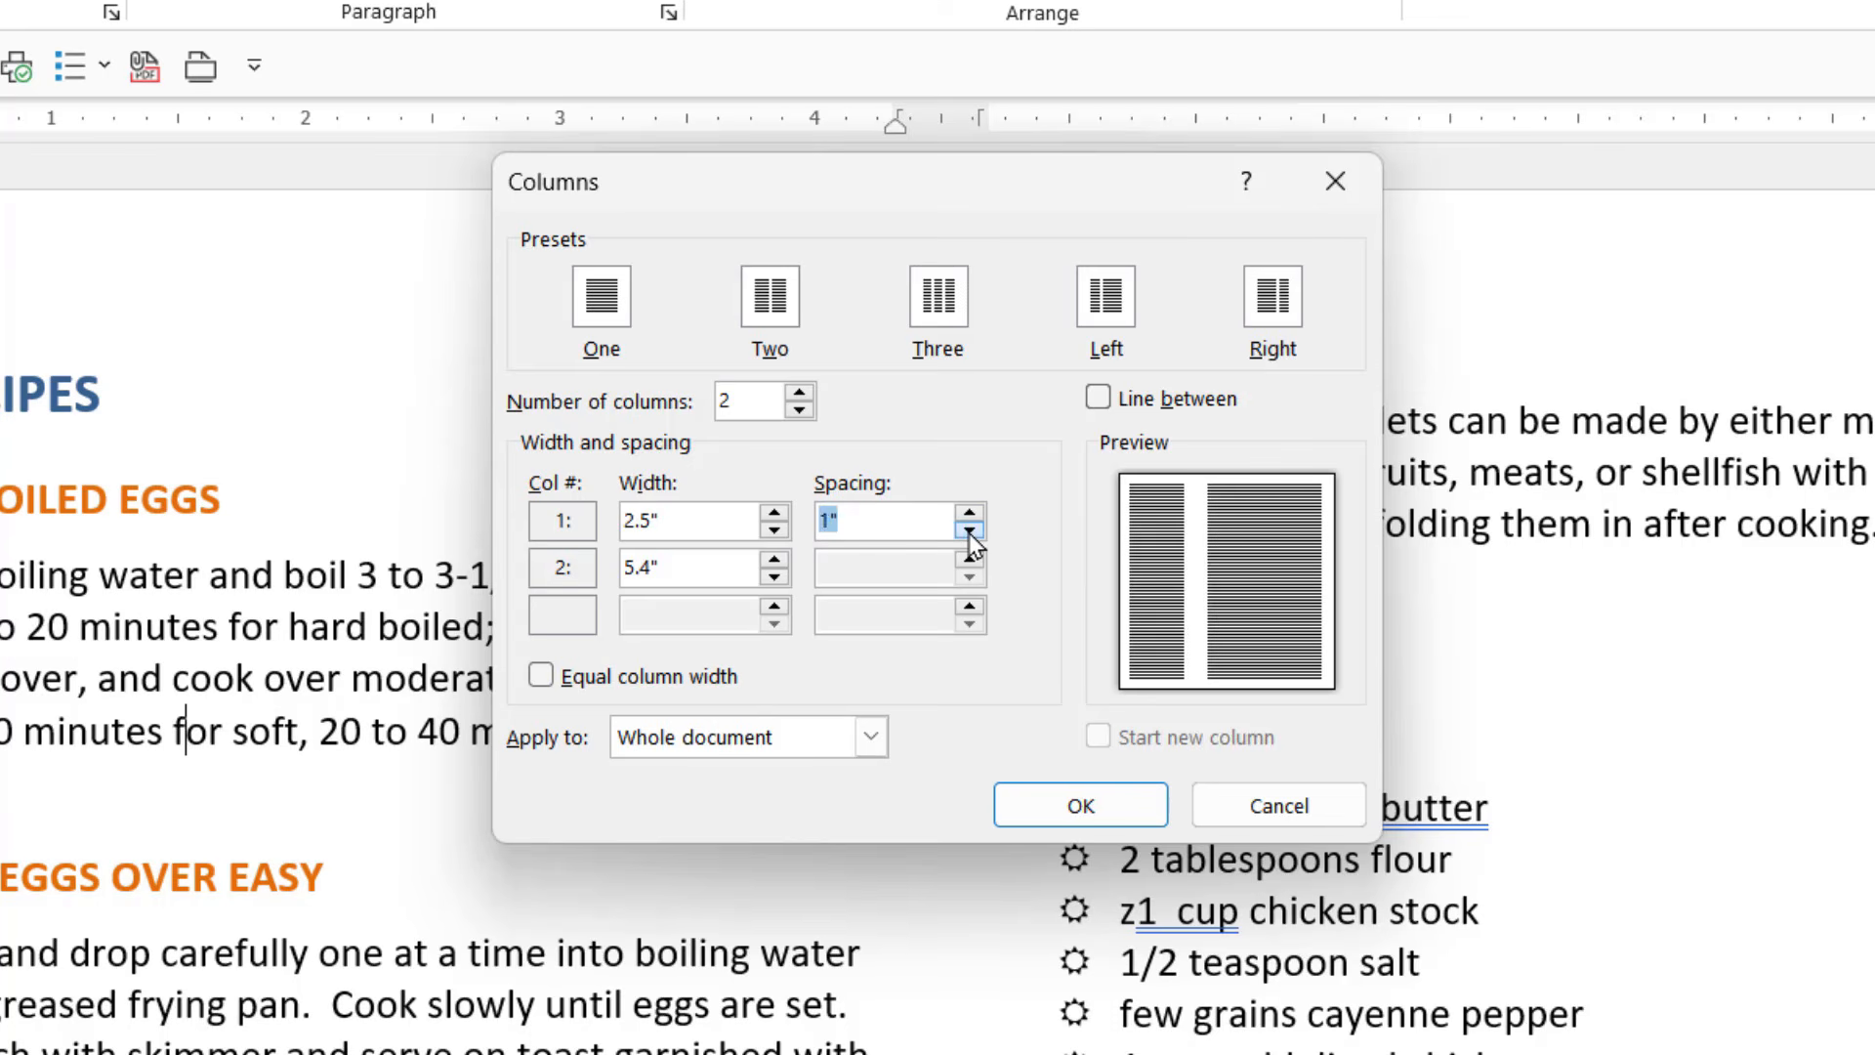
{"action": "left_click", "coordinate": [969, 532]}
{"action": "left_click", "coordinate": [969, 533]}
{"action": "left_click", "coordinate": [969, 533]}
{"action": "left_click", "coordinate": [969, 533]}
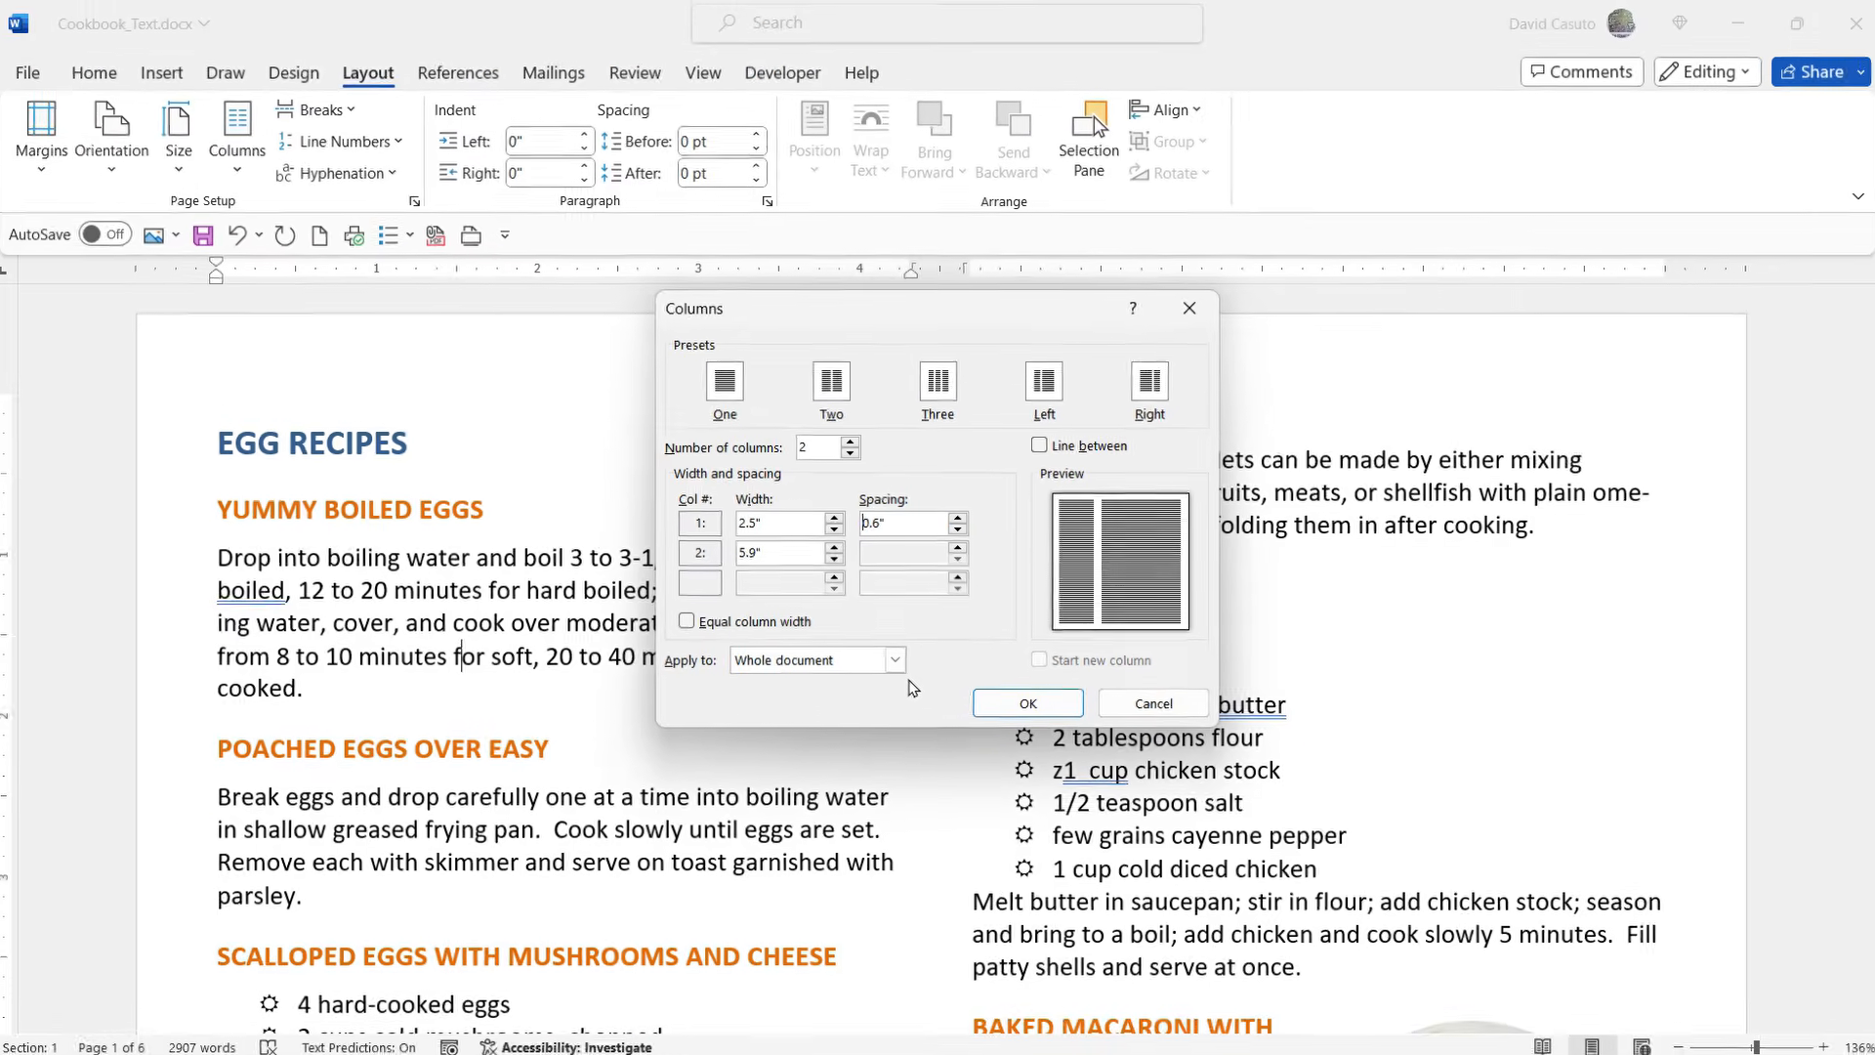
{"action": "left_click", "coordinate": [1024, 704]}
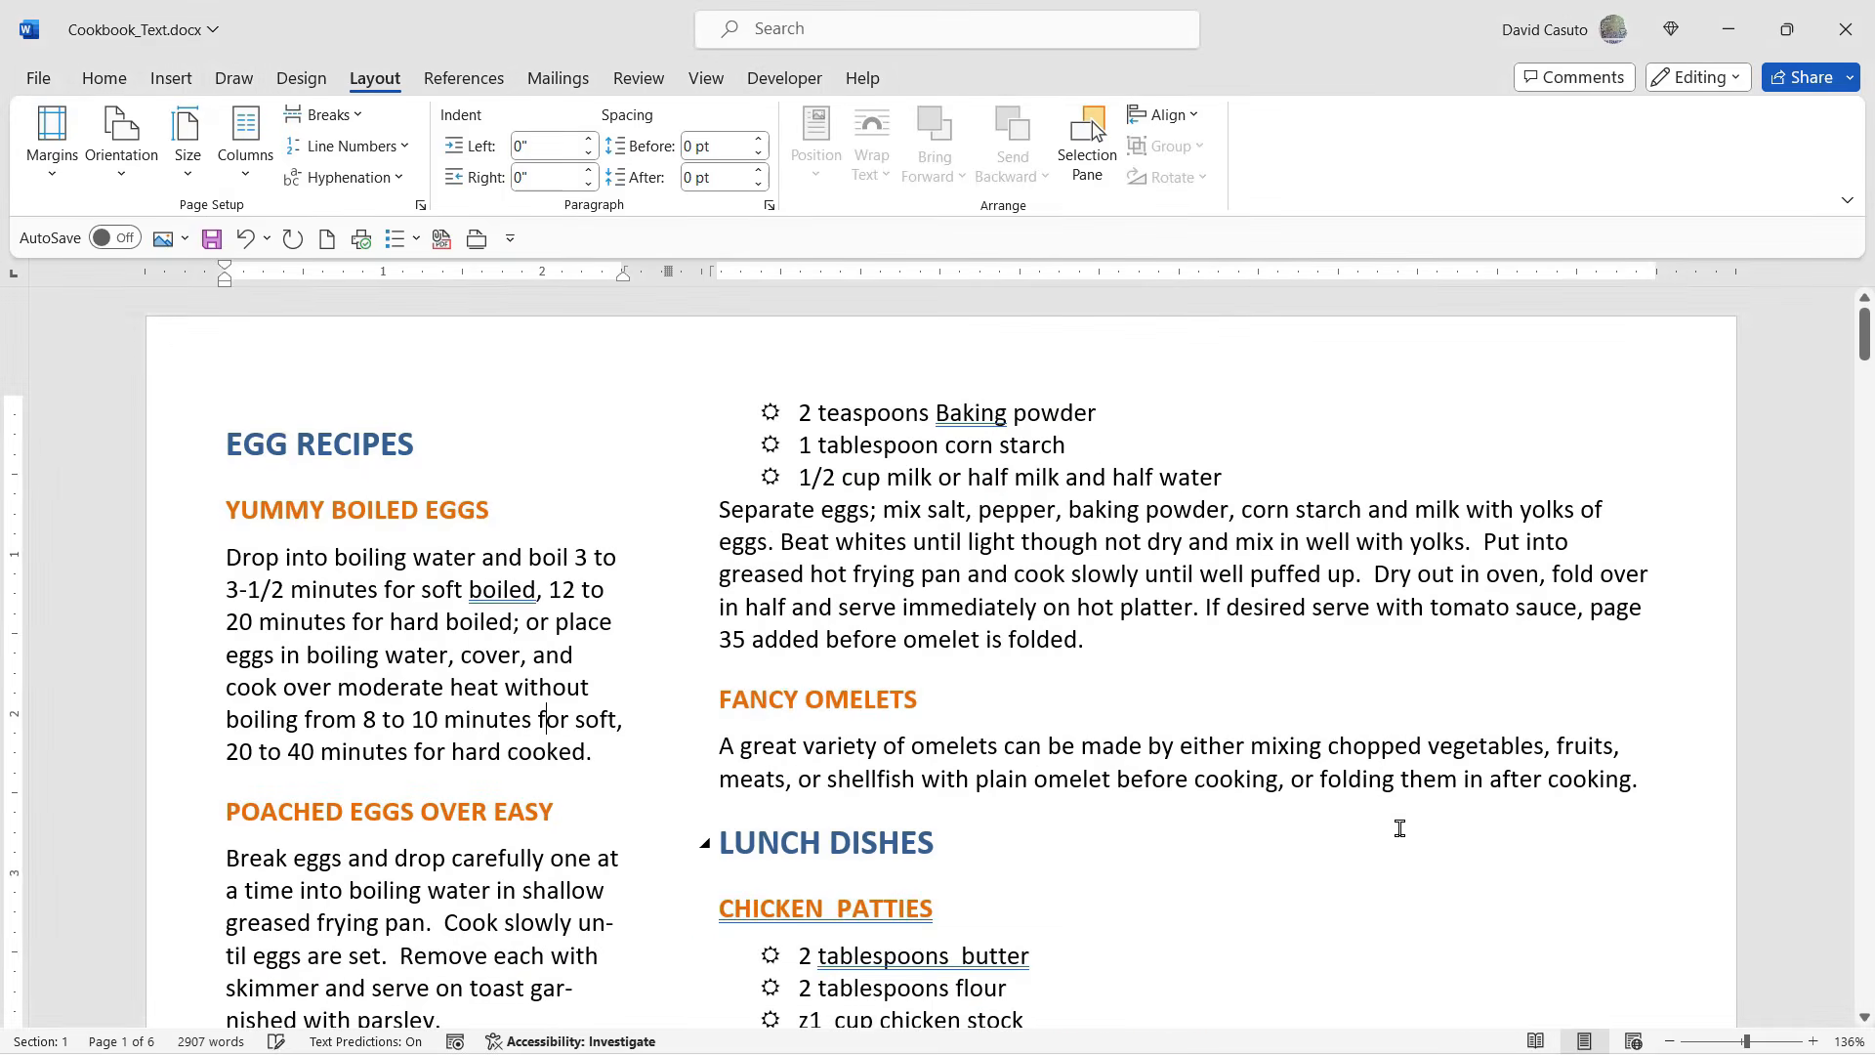
- Add a vertical line between the two columns throughout the document
{"action": "scroll", "coordinate": [1044, 720], "scroll_direction": "down", "scroll_amount": 10}
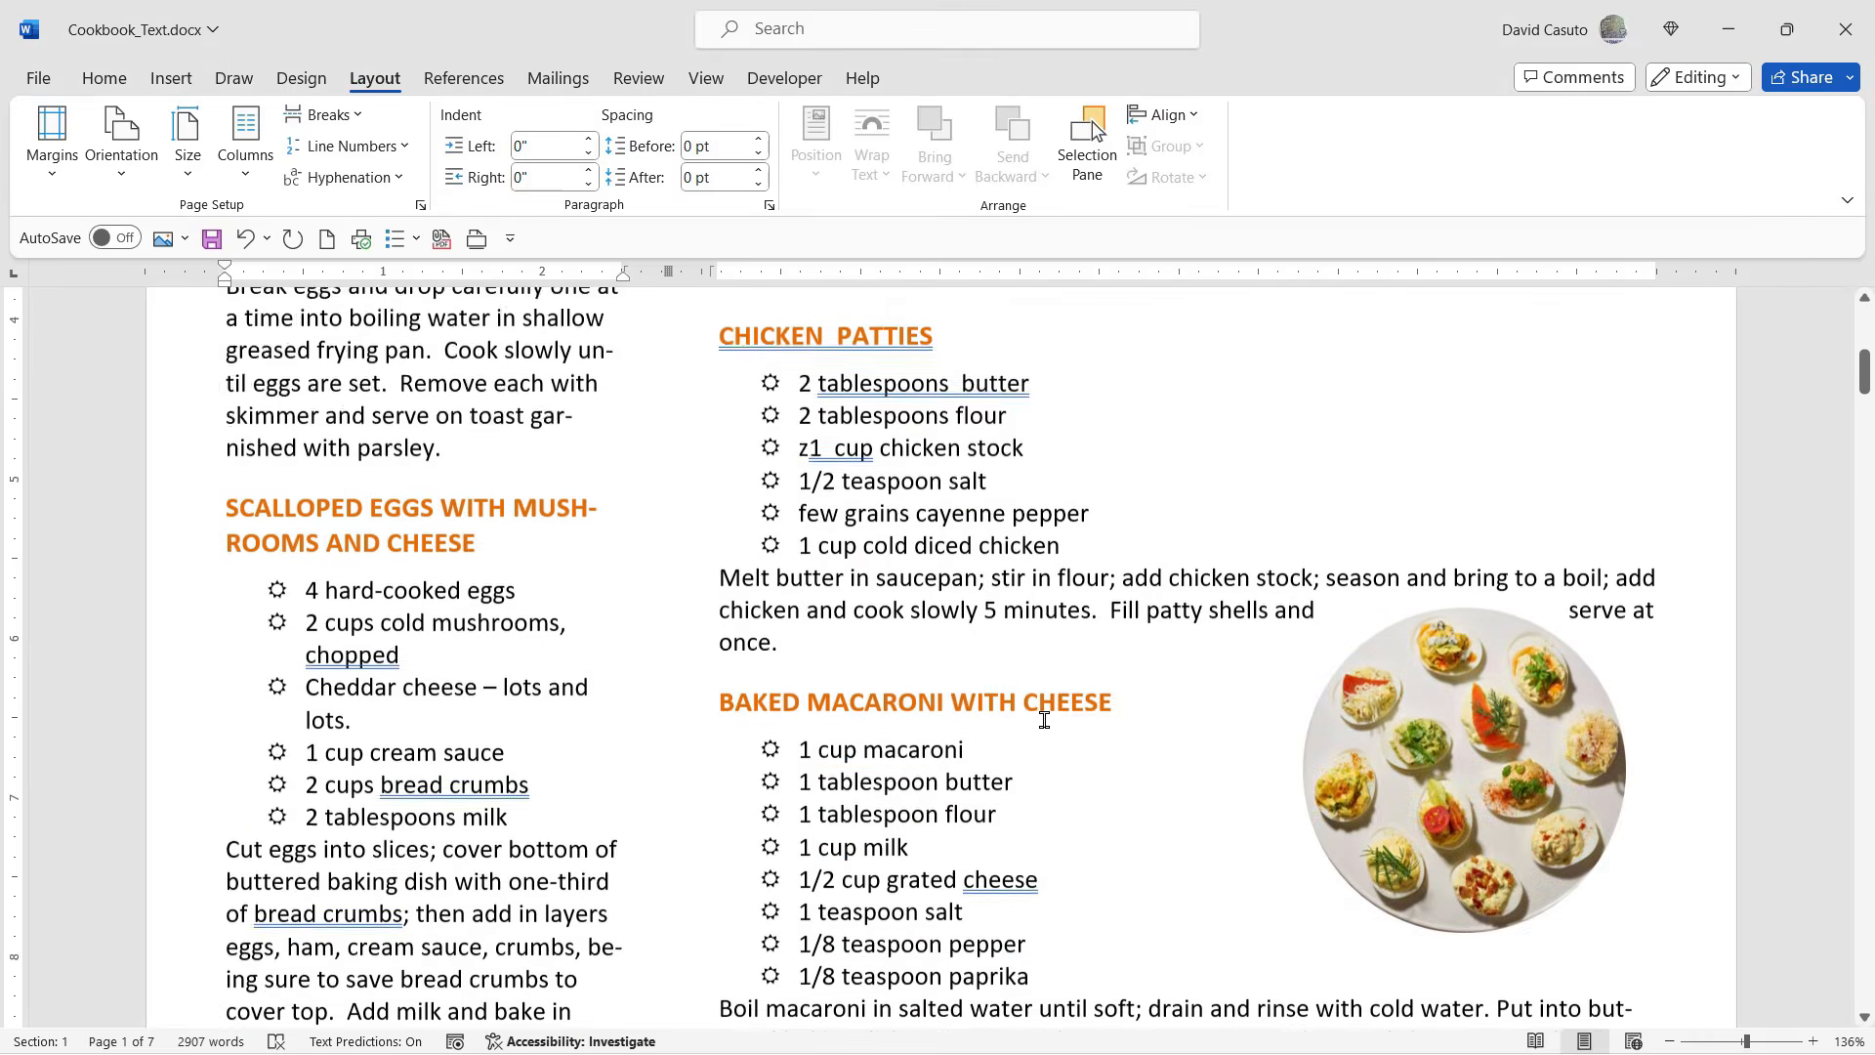
{"action": "scroll", "coordinate": [1044, 720], "scroll_direction": "up", "scroll_amount": 6}
{"action": "scroll", "coordinate": [1045, 720], "scroll_direction": "up", "scroll_amount": 5}
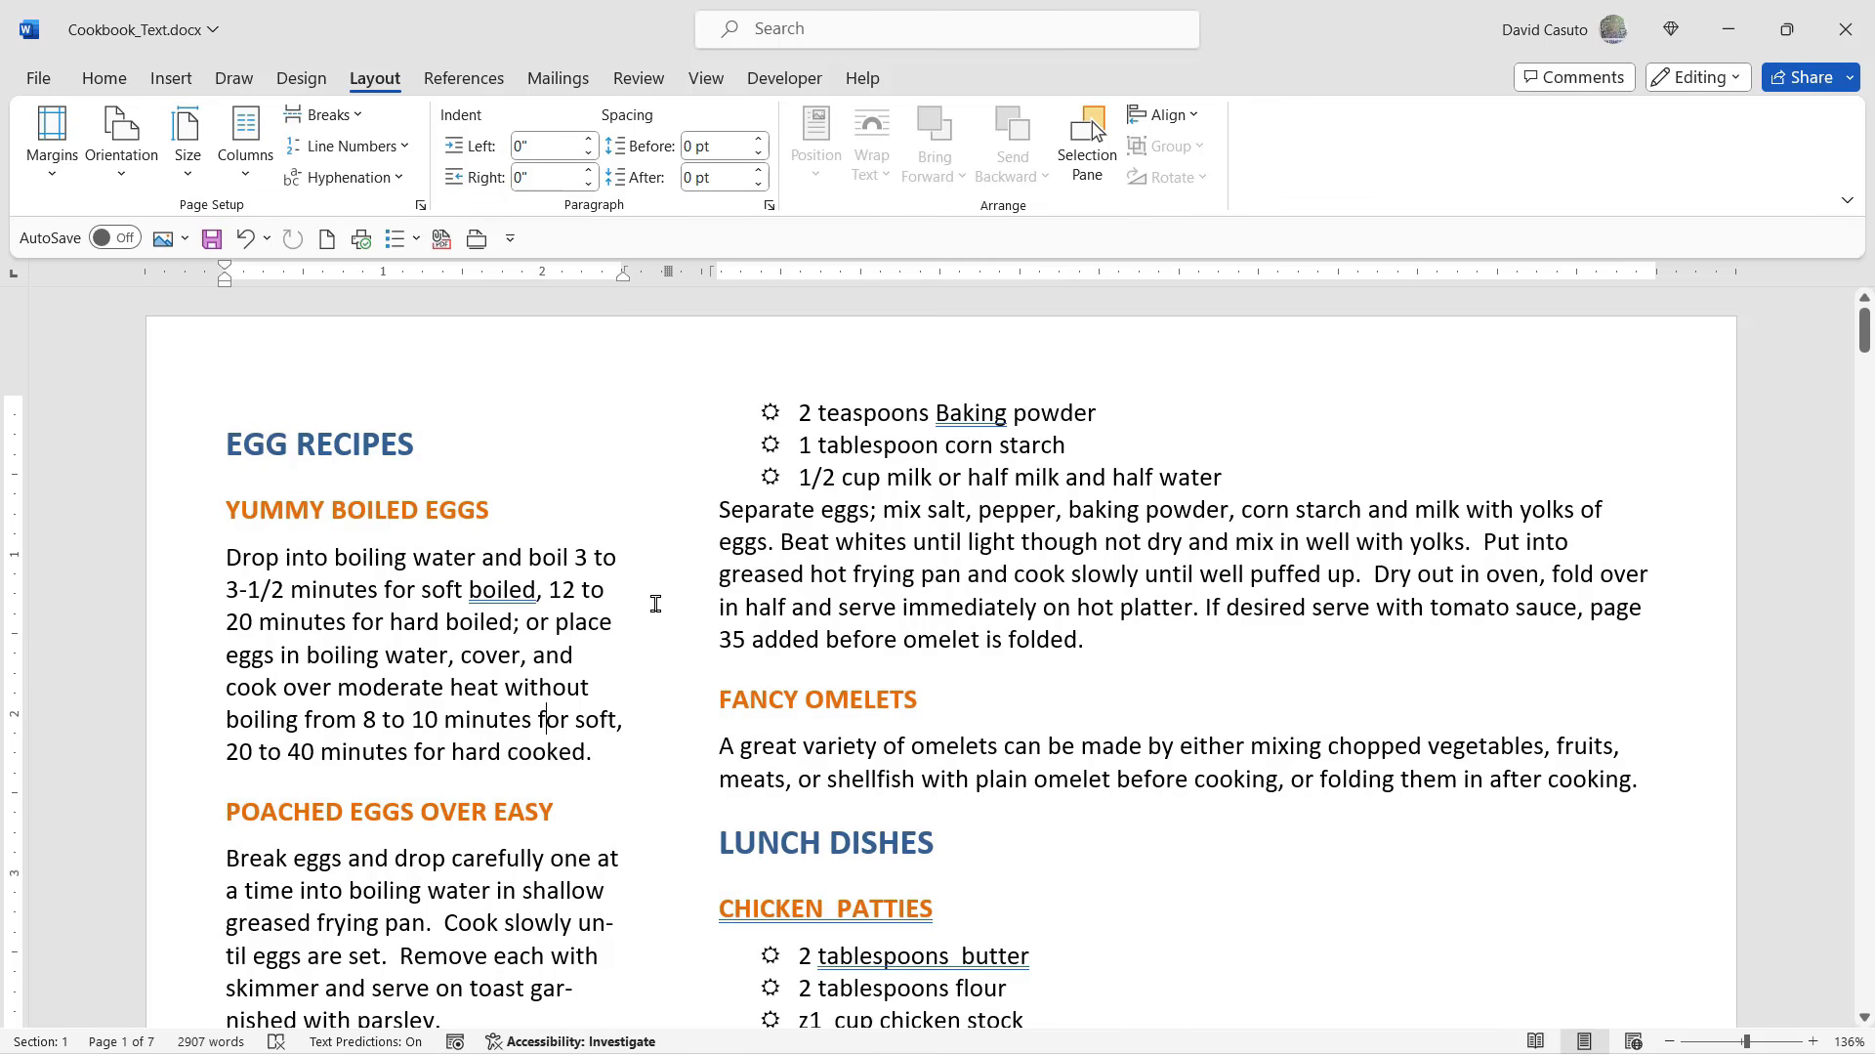
{"action": "scroll", "coordinate": [651, 599], "scroll_direction": "down", "scroll_amount": 3}
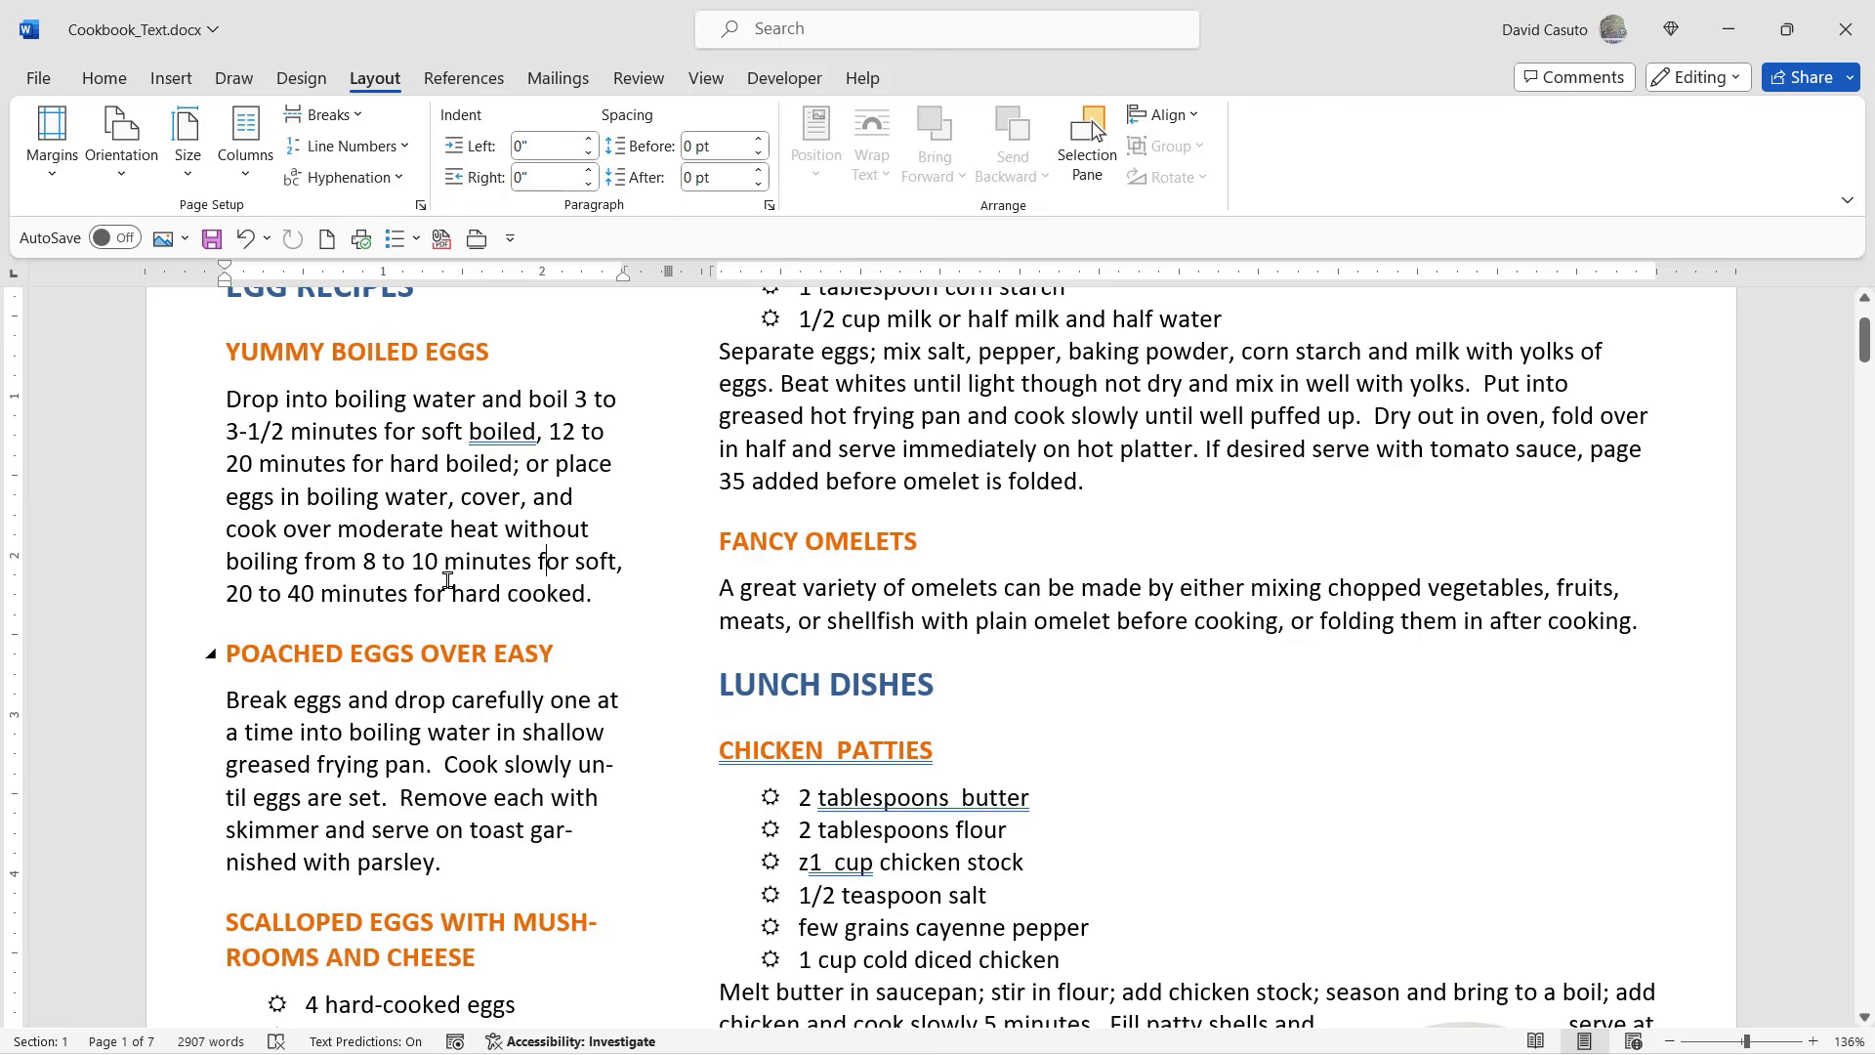
{"action": "left_click", "coordinate": [244, 175]}
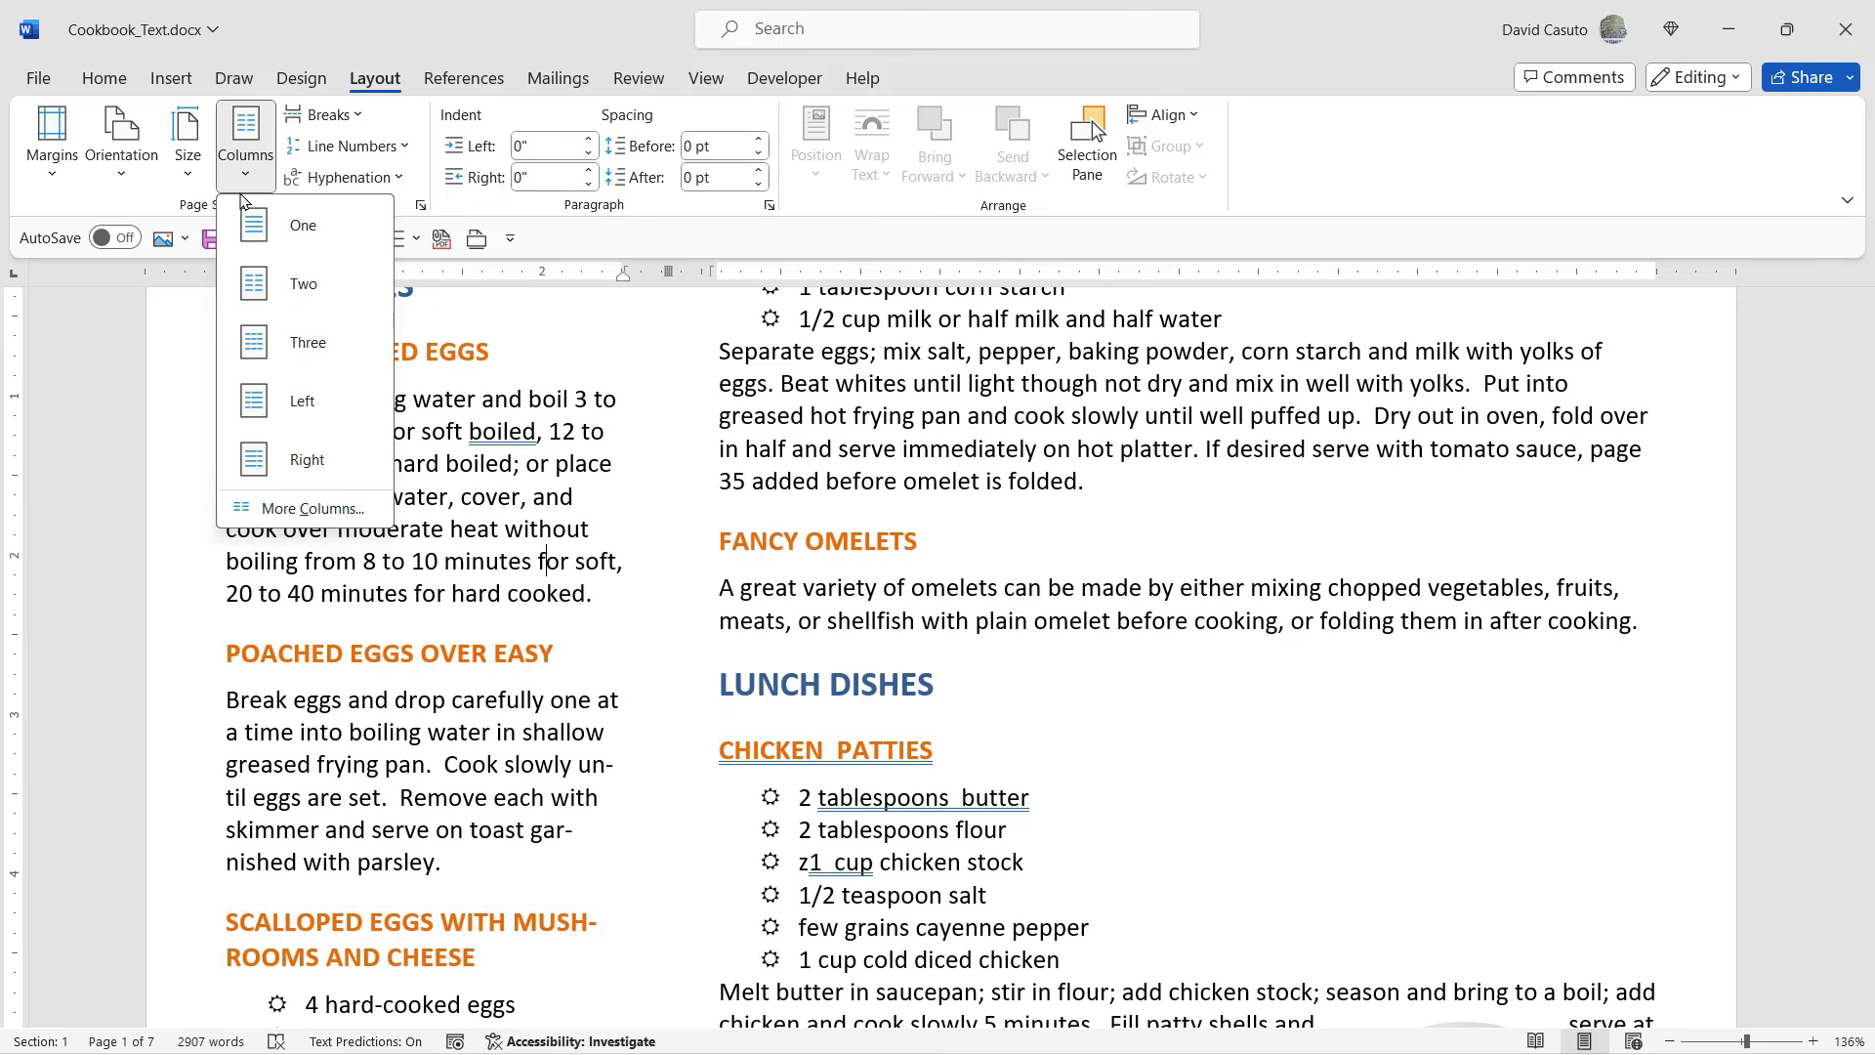
{"action": "left_click", "coordinate": [301, 518]}
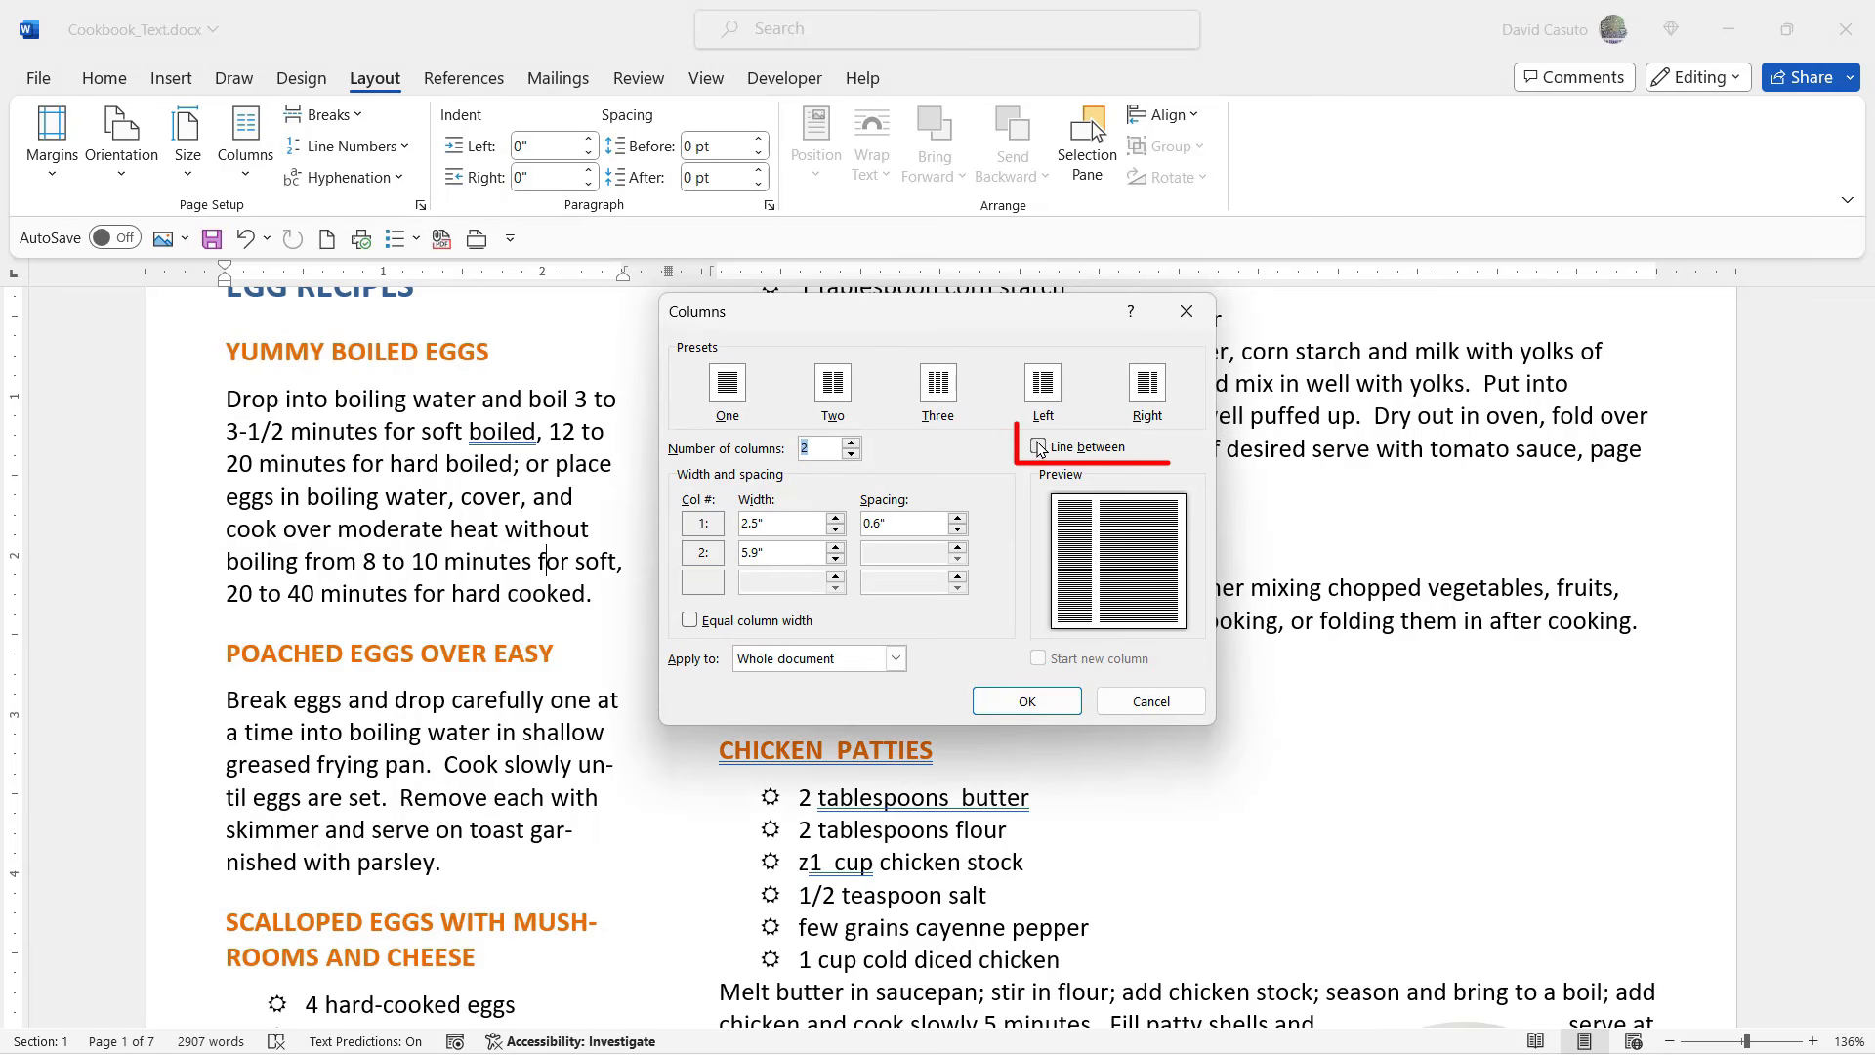
{"action": "left_click", "coordinate": [1038, 447]}
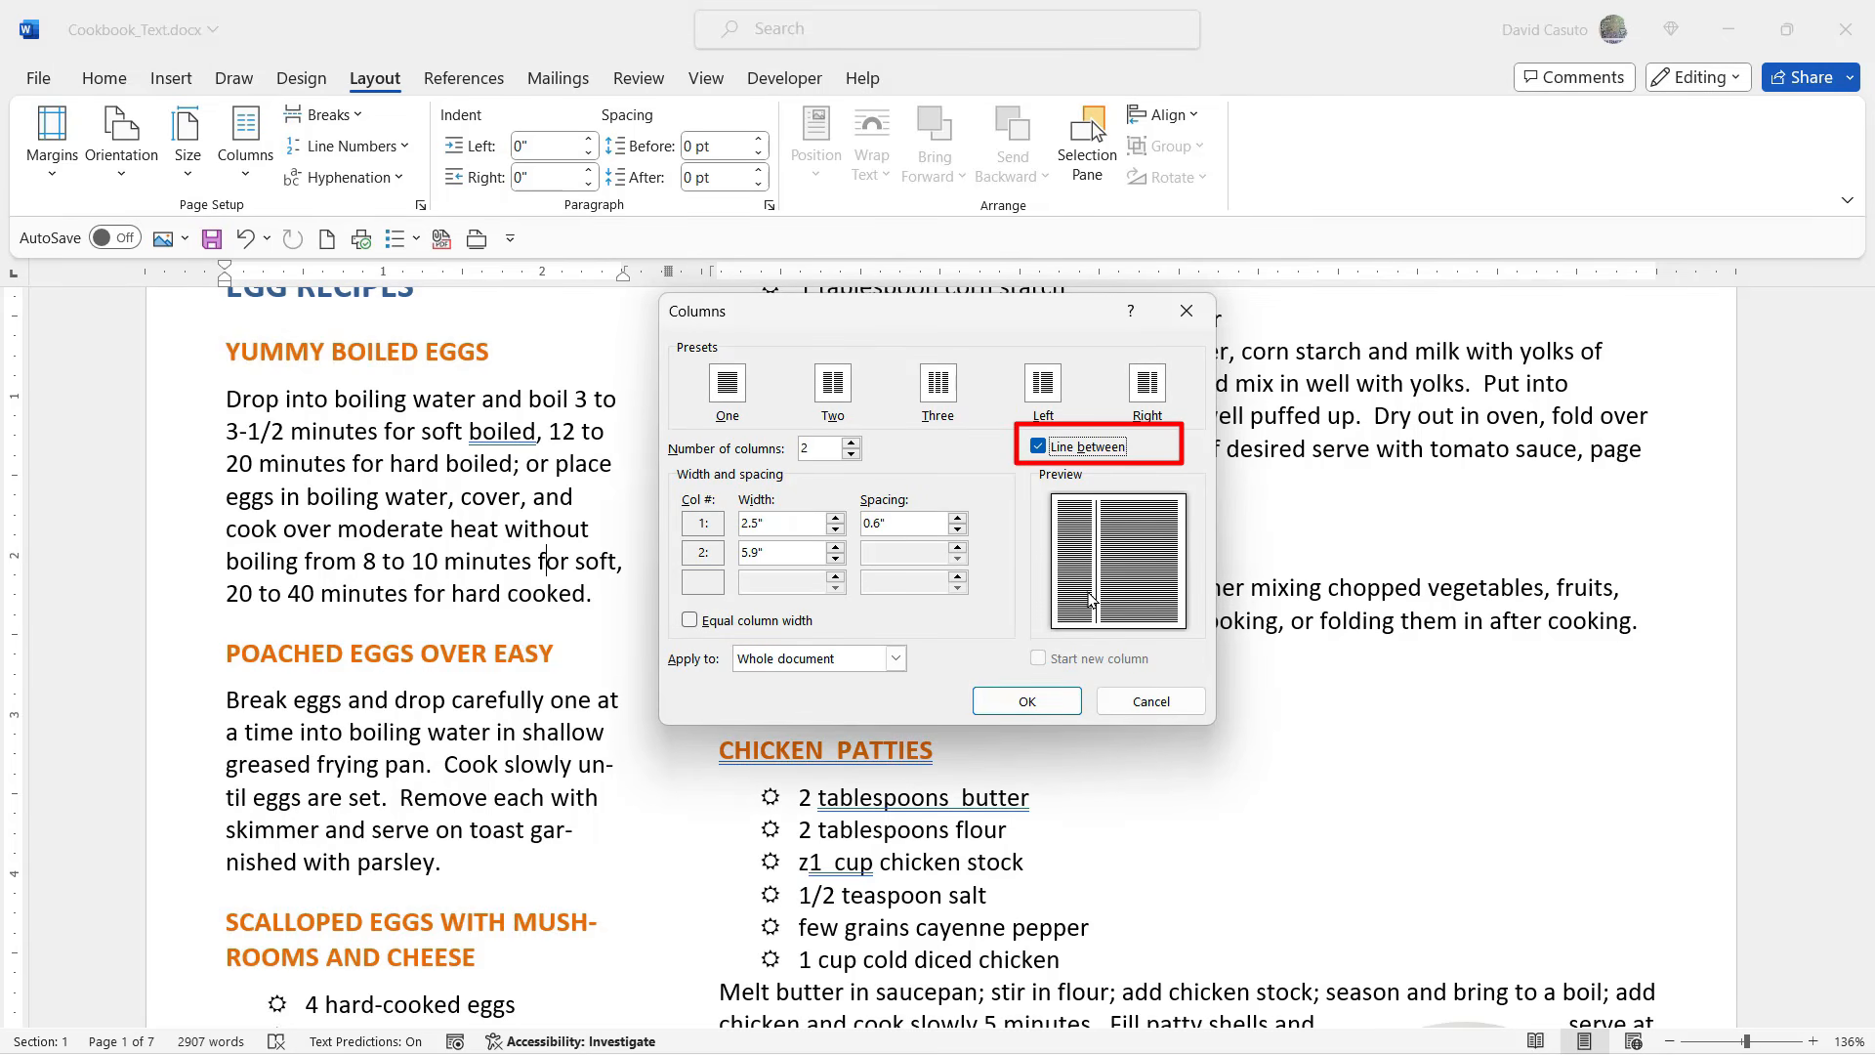
{"action": "left_click", "coordinate": [1028, 705]}
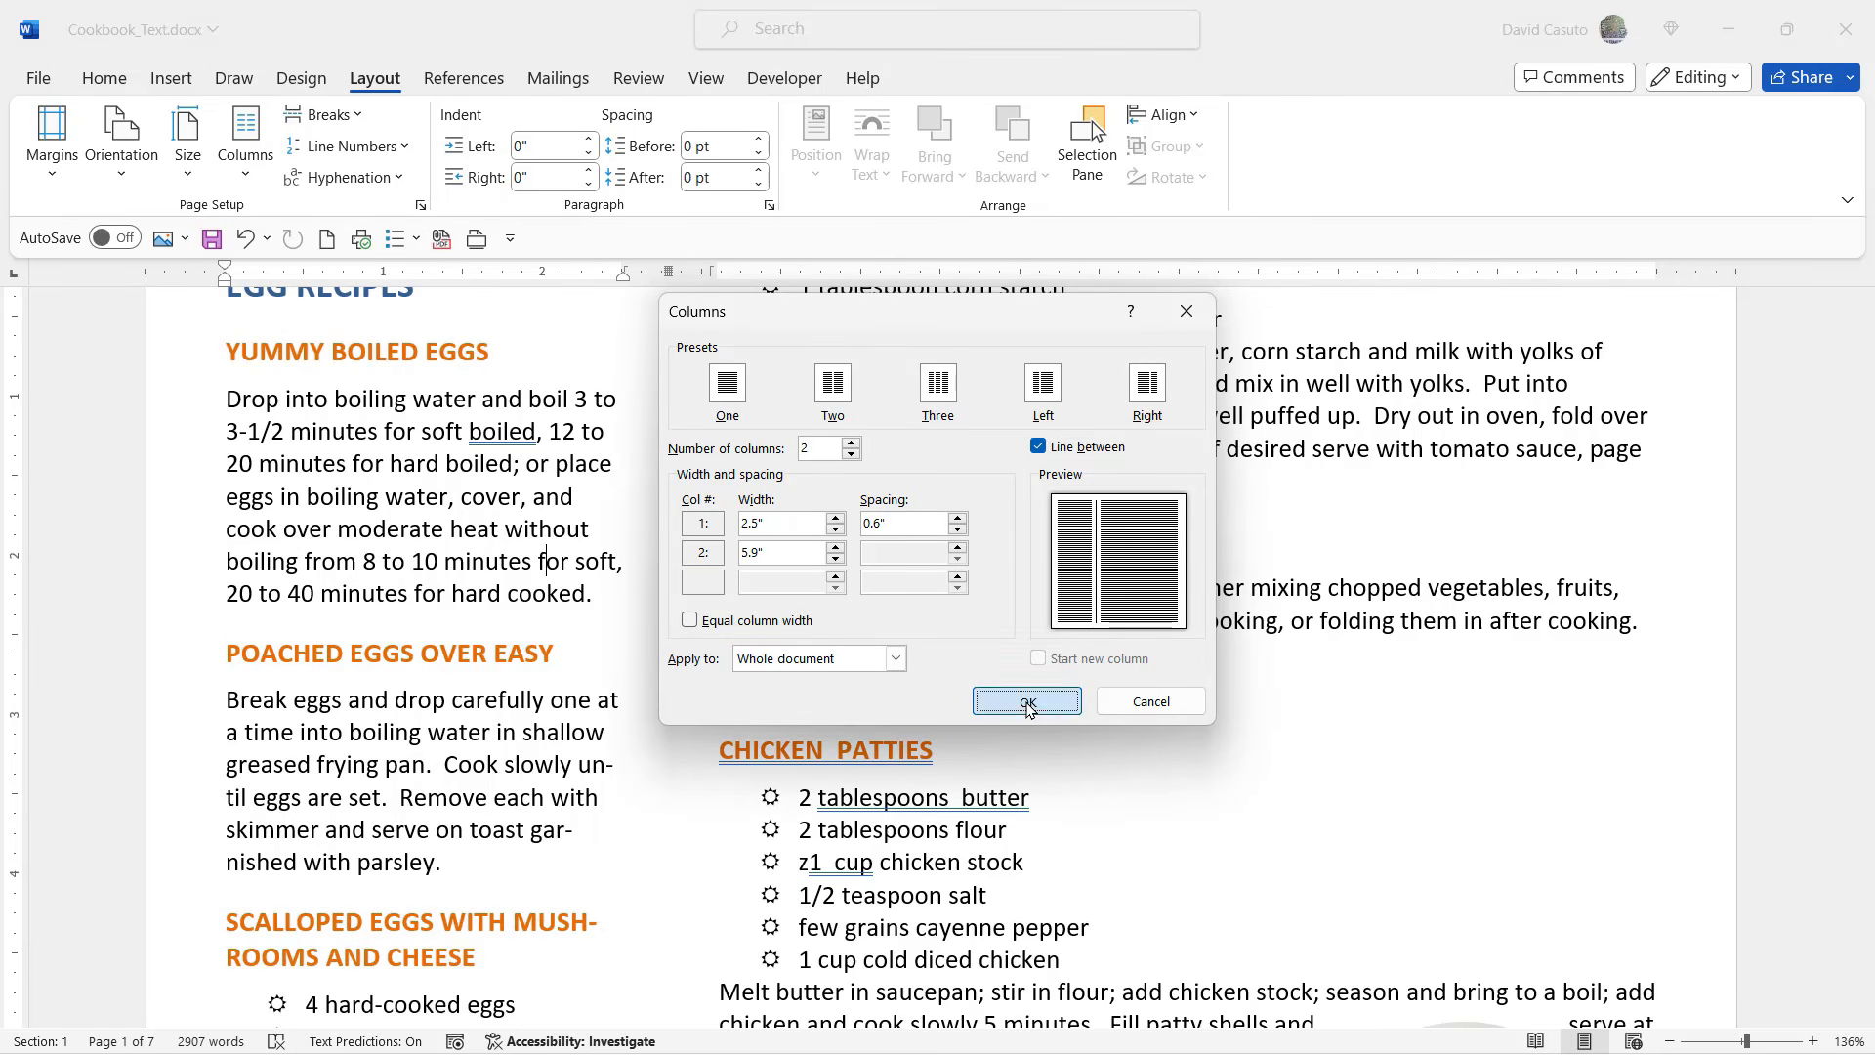
{"action": "left_click", "coordinate": [998, 564]}
{"action": "scroll", "coordinate": [1001, 567], "scroll_direction": "up", "scroll_amount": 2}
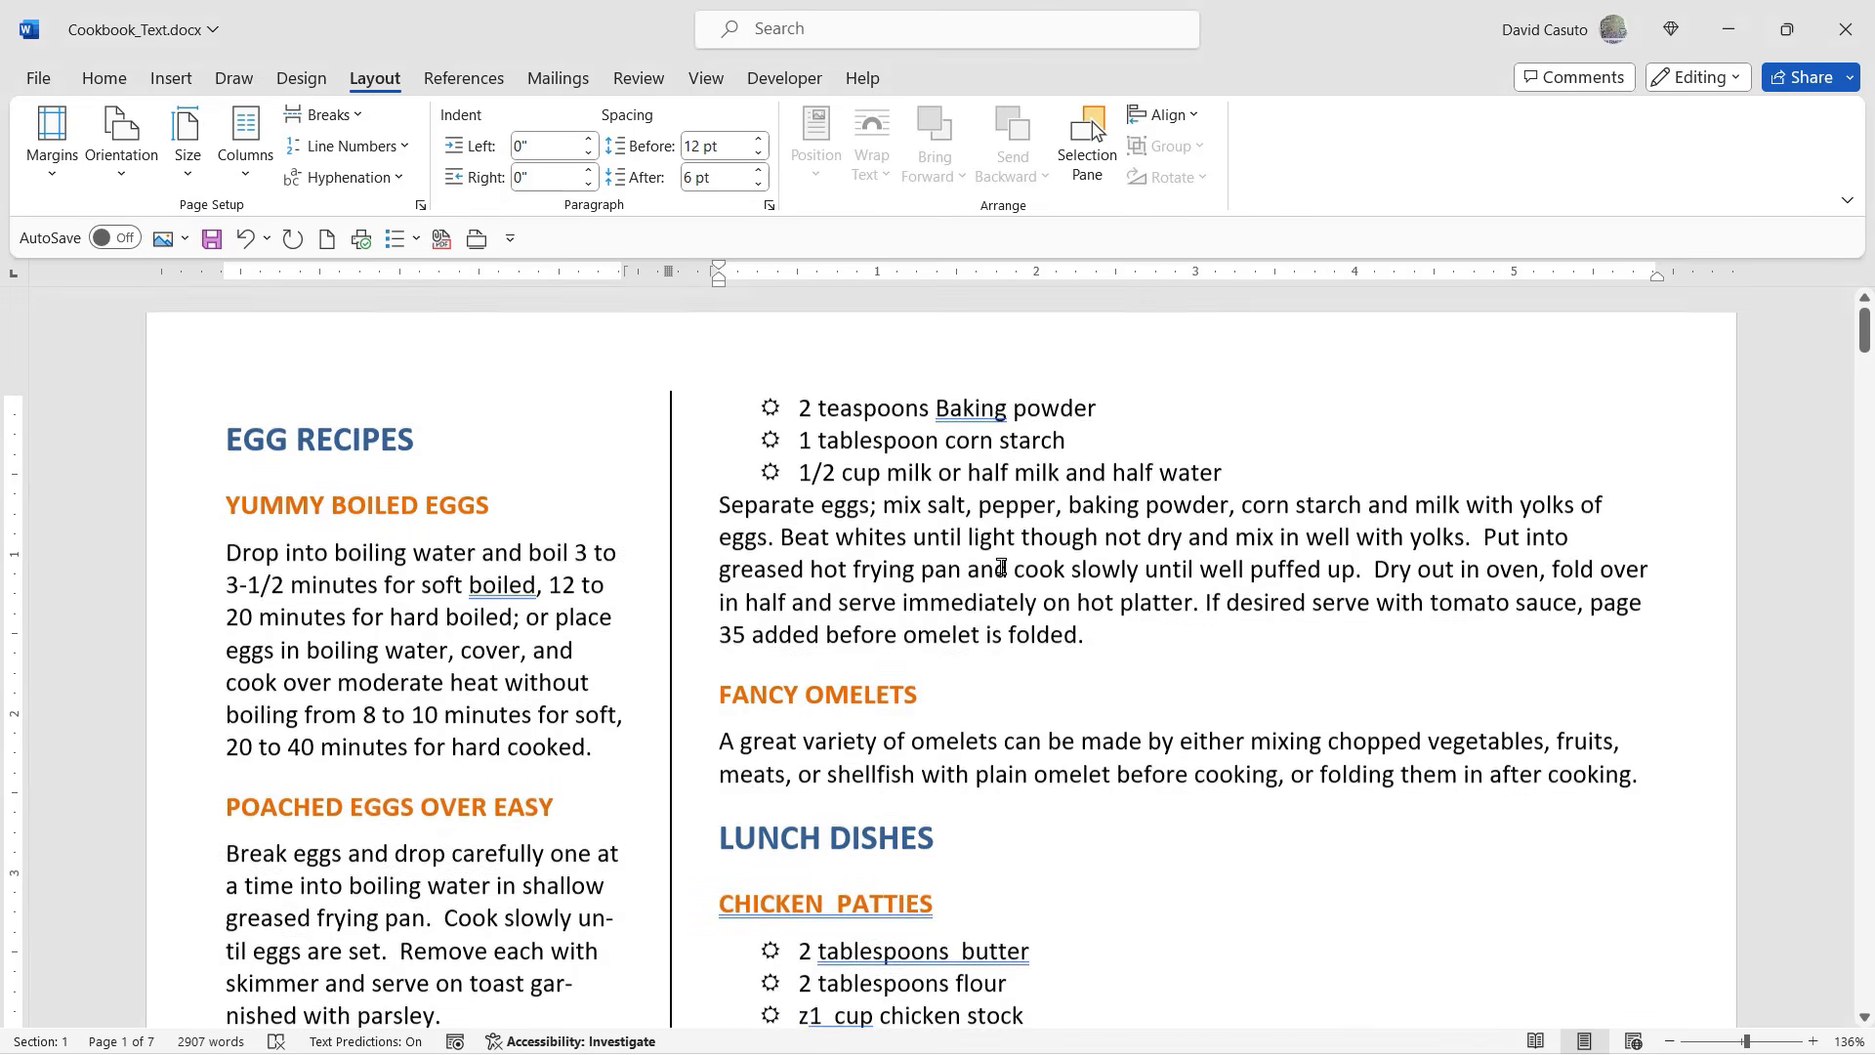
{"action": "scroll", "coordinate": [1094, 578], "scroll_direction": "down", "scroll_amount": 3}
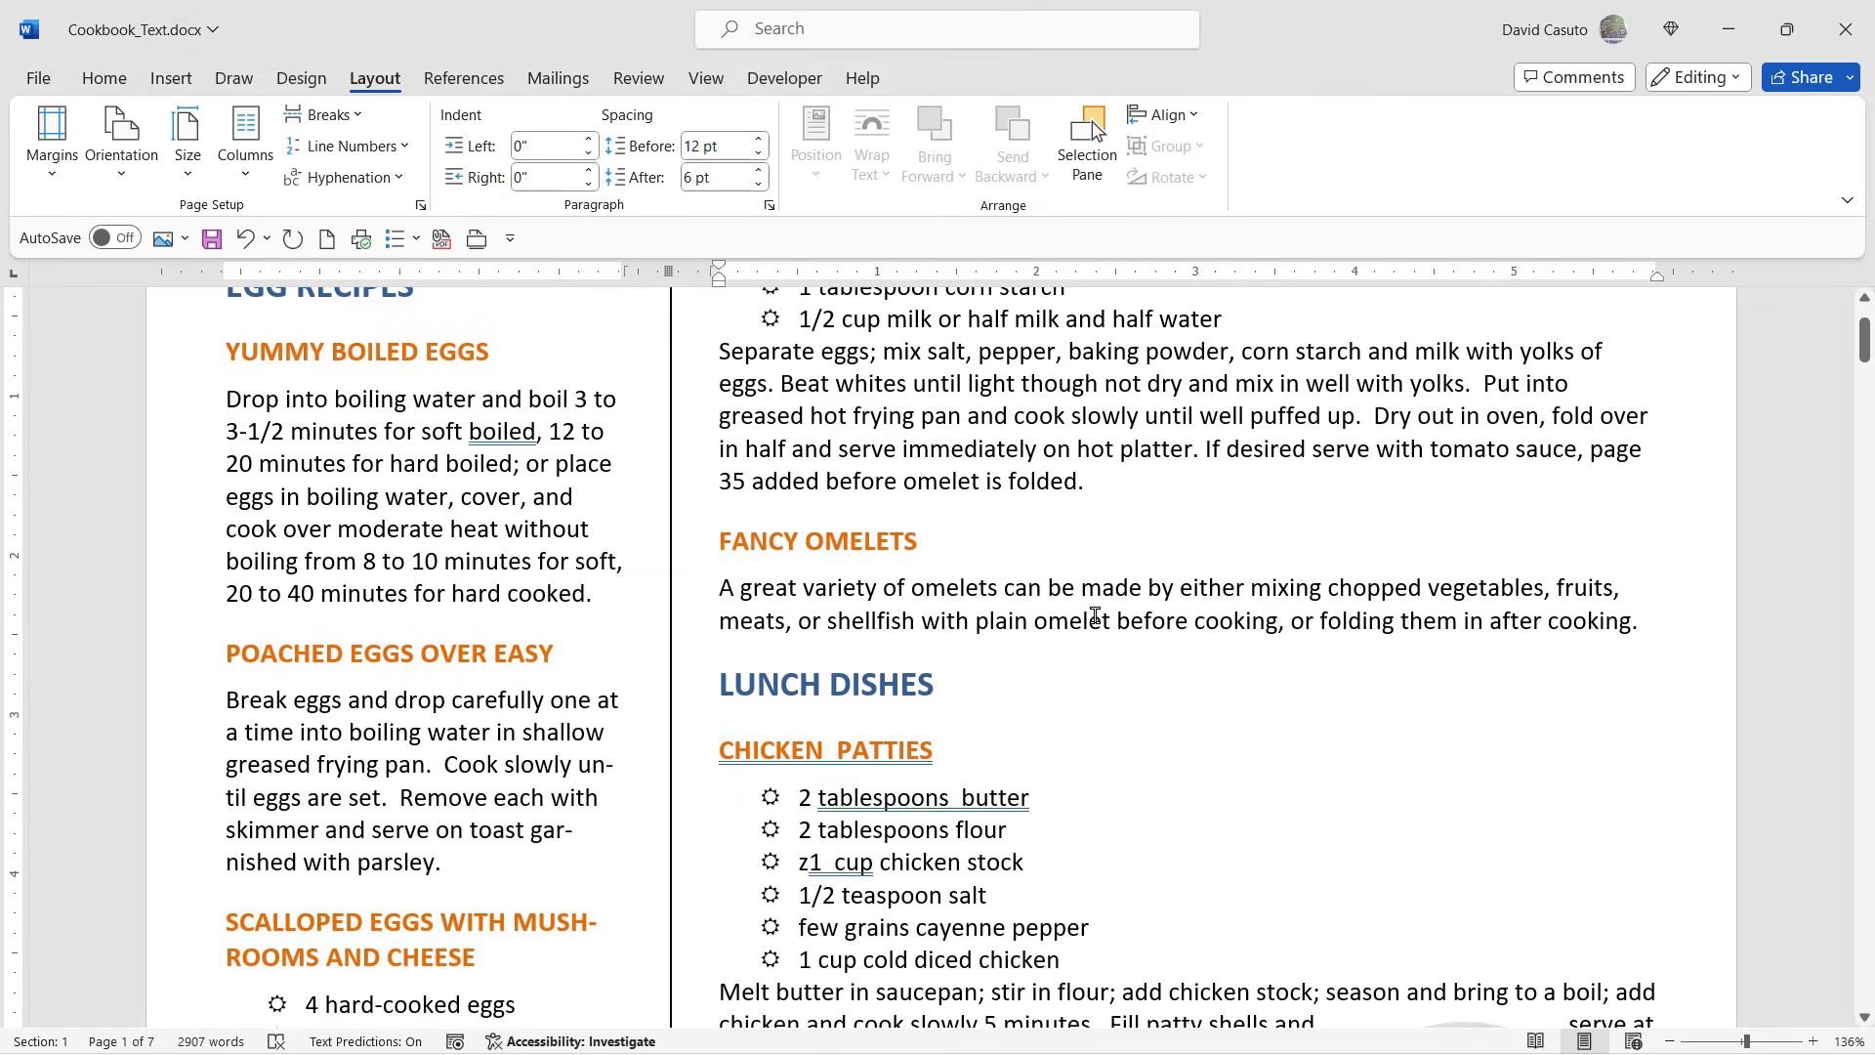
{"action": "scroll", "coordinate": [1095, 616], "scroll_direction": "up", "scroll_amount": 3}
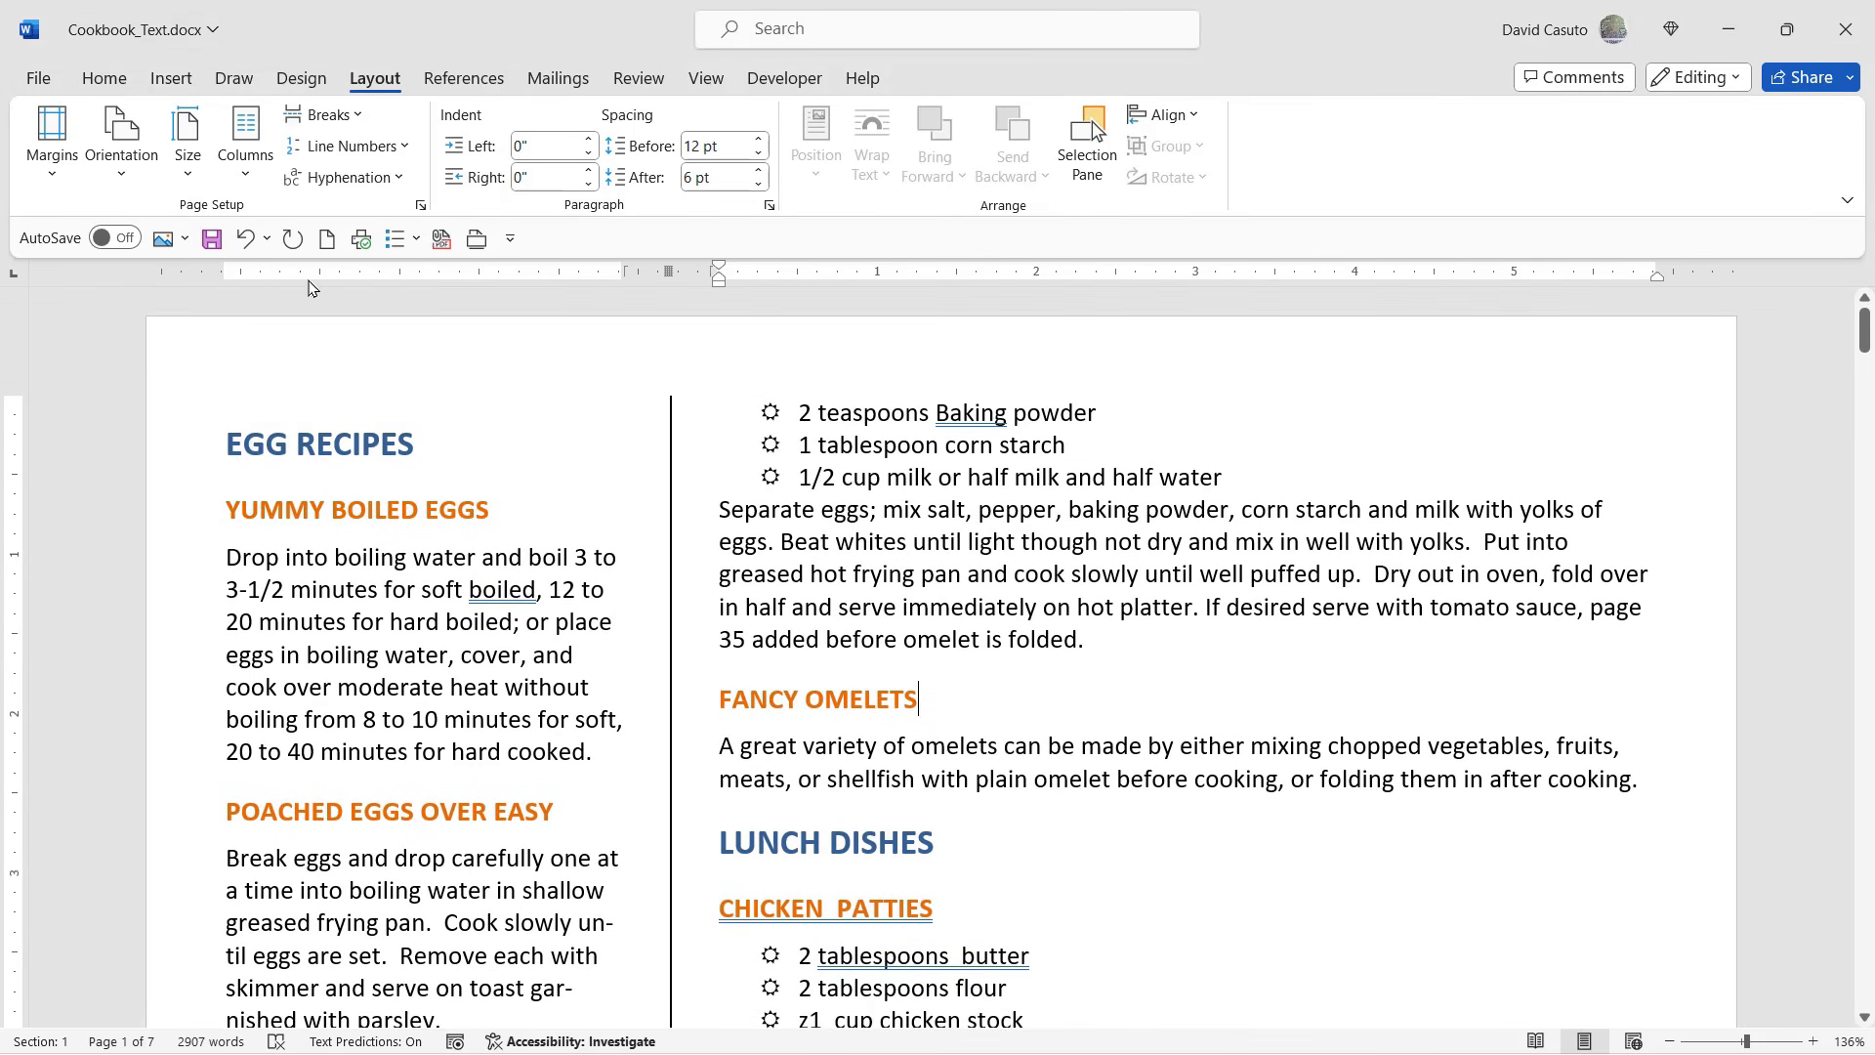
- Turn equal column width back on for the two columns in the detailed column settings and apply it to the whole document
{"action": "left_click", "coordinate": [250, 180]}
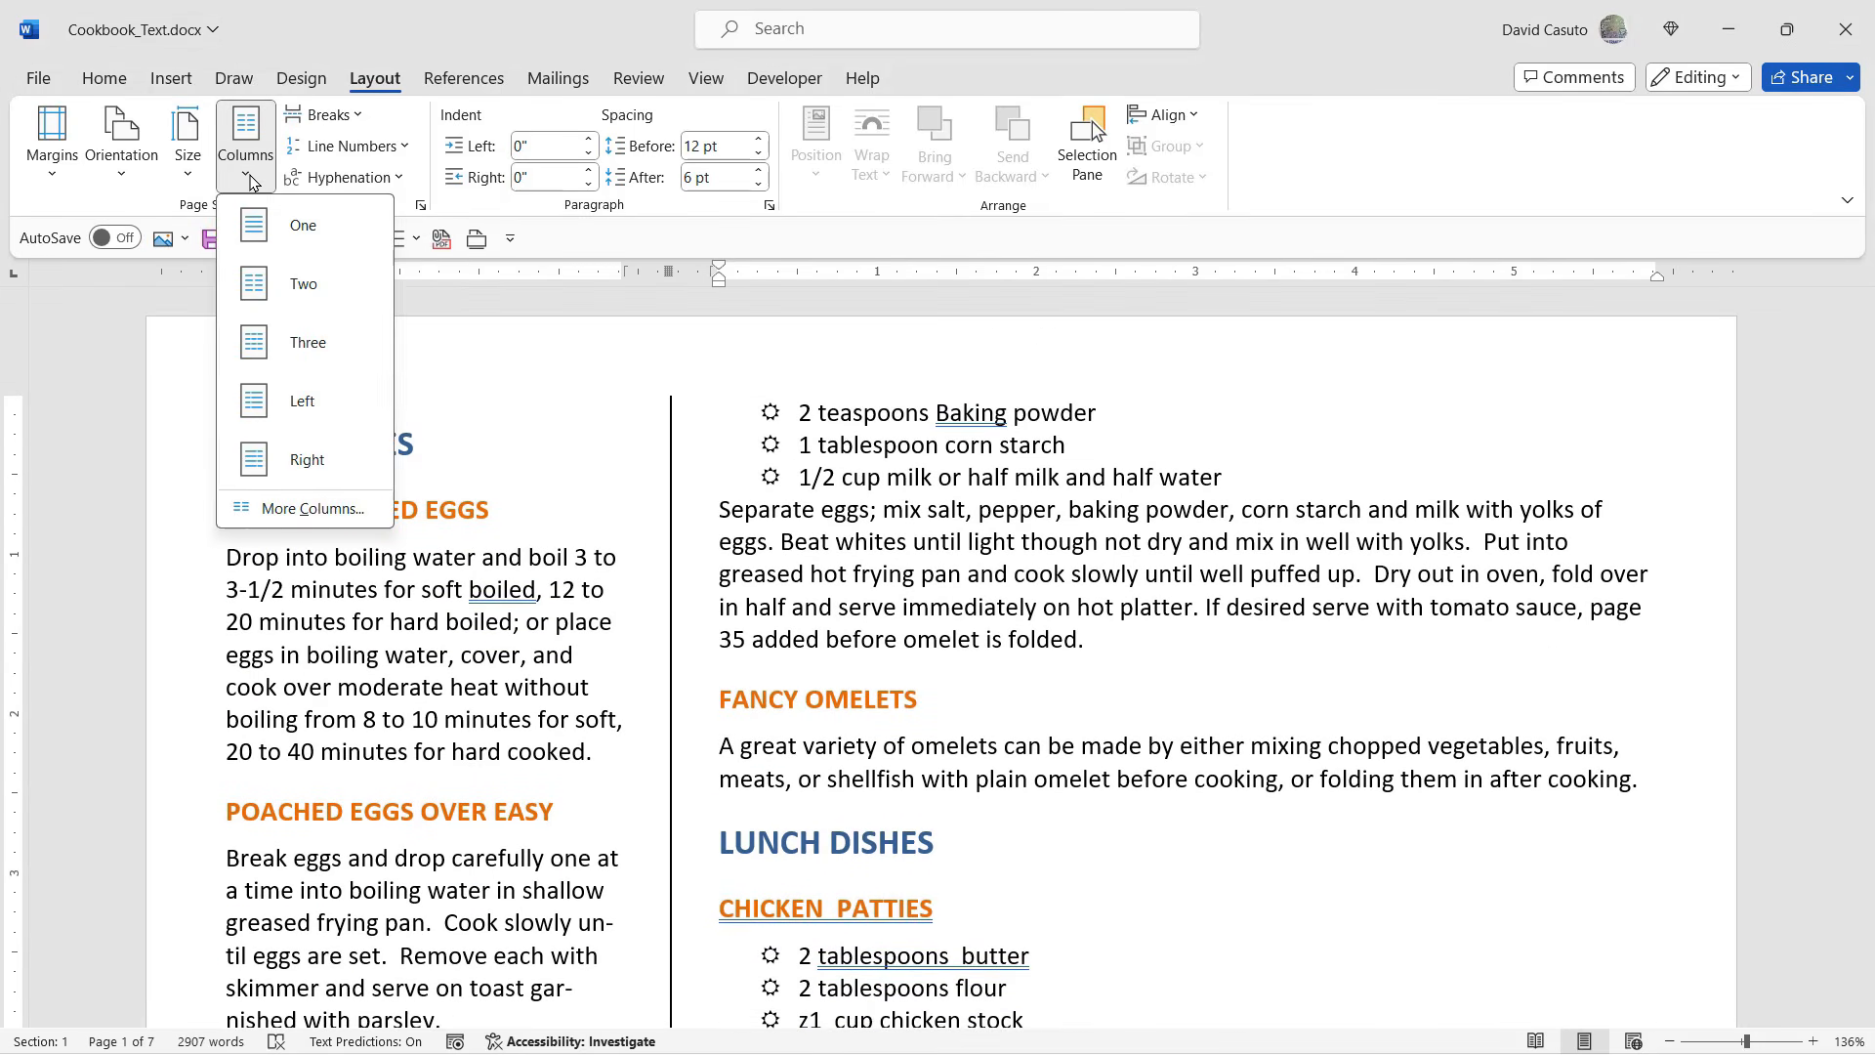
{"action": "left_click", "coordinate": [311, 508]}
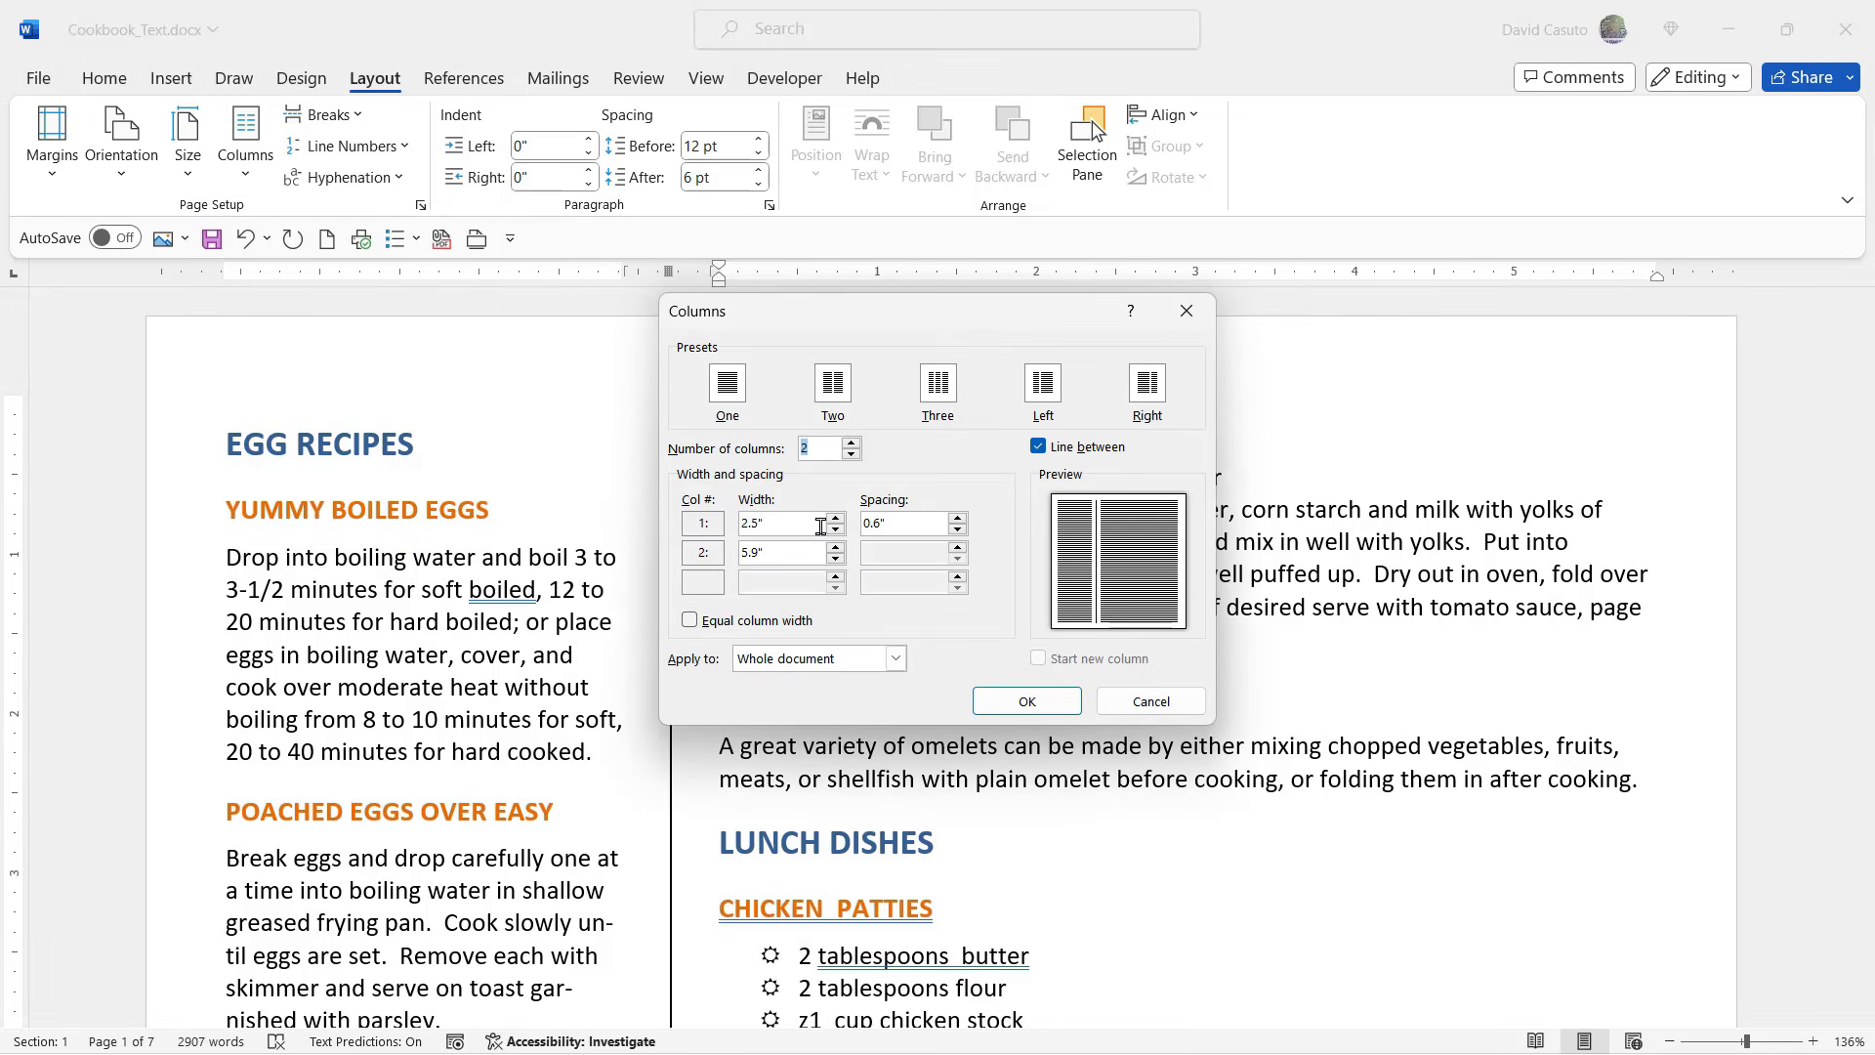
{"action": "left_click", "coordinate": [836, 518]}
{"action": "left_click", "coordinate": [836, 518]}
{"action": "left_click", "coordinate": [836, 519]}
{"action": "left_click", "coordinate": [692, 623]}
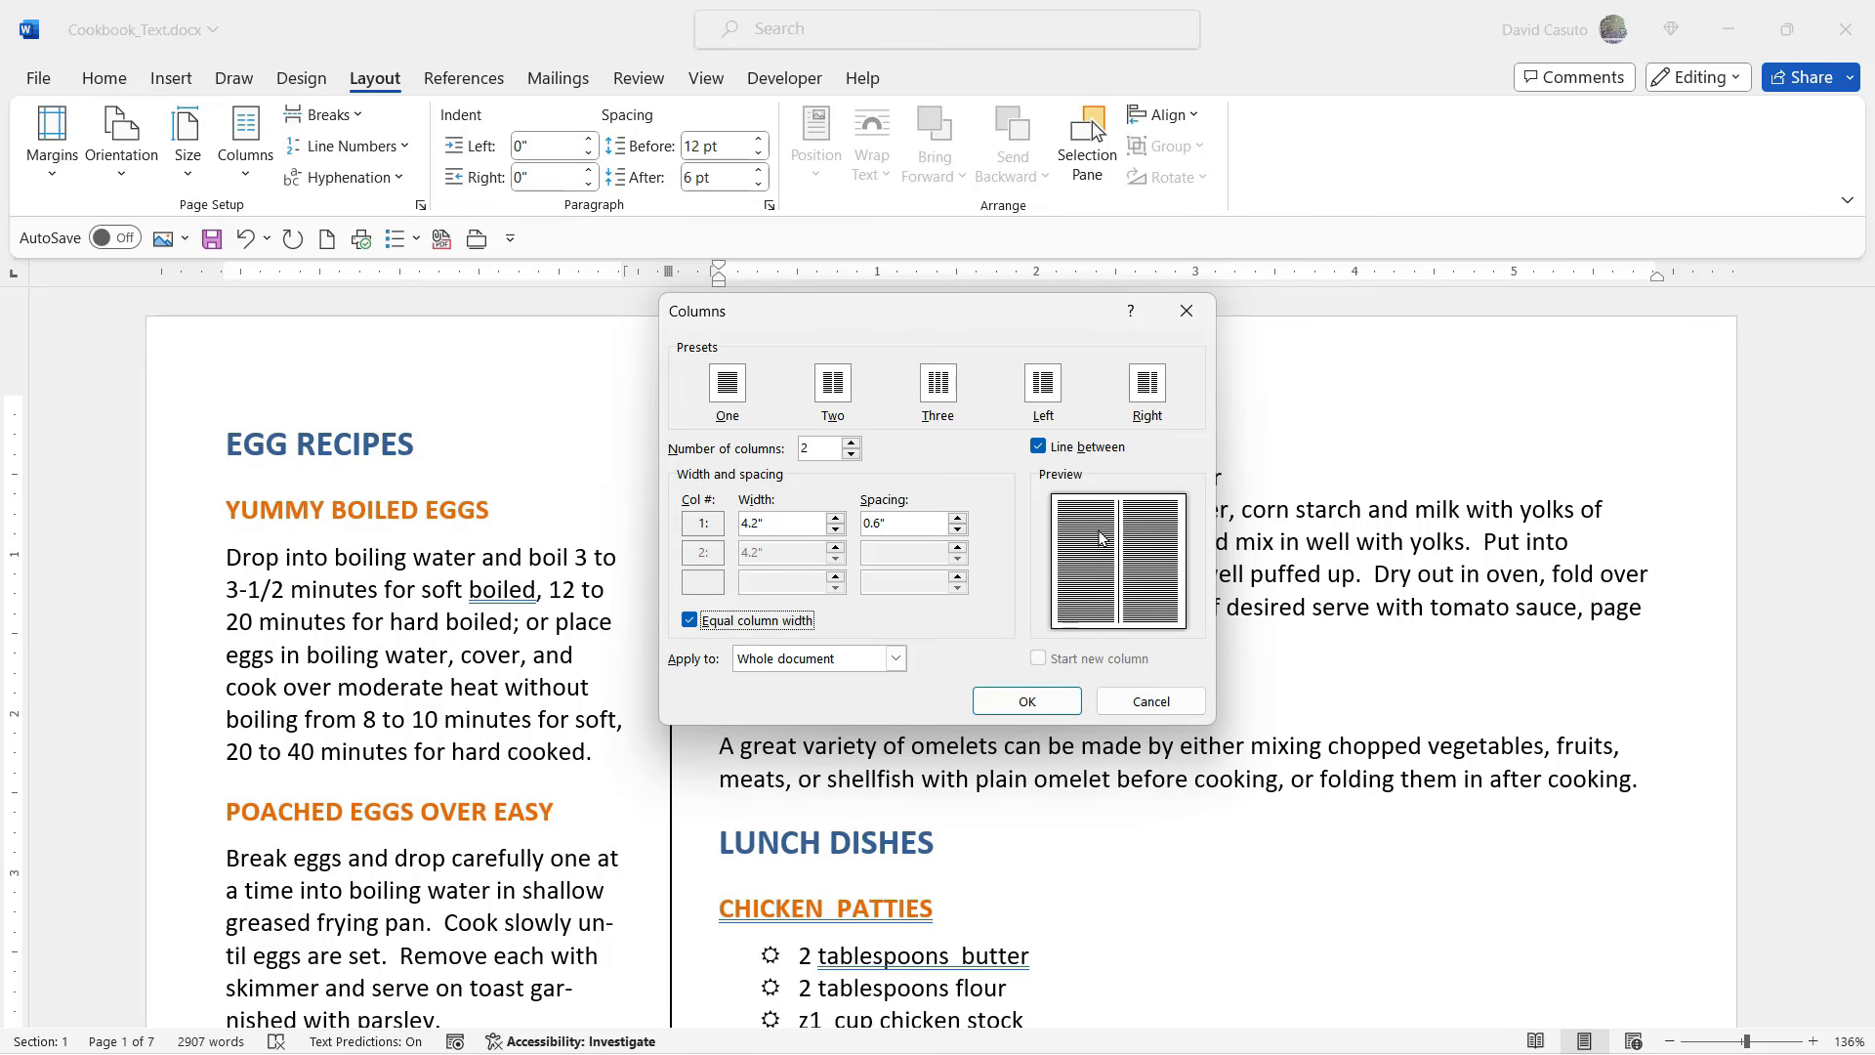
{"action": "left_click", "coordinate": [1029, 703]}
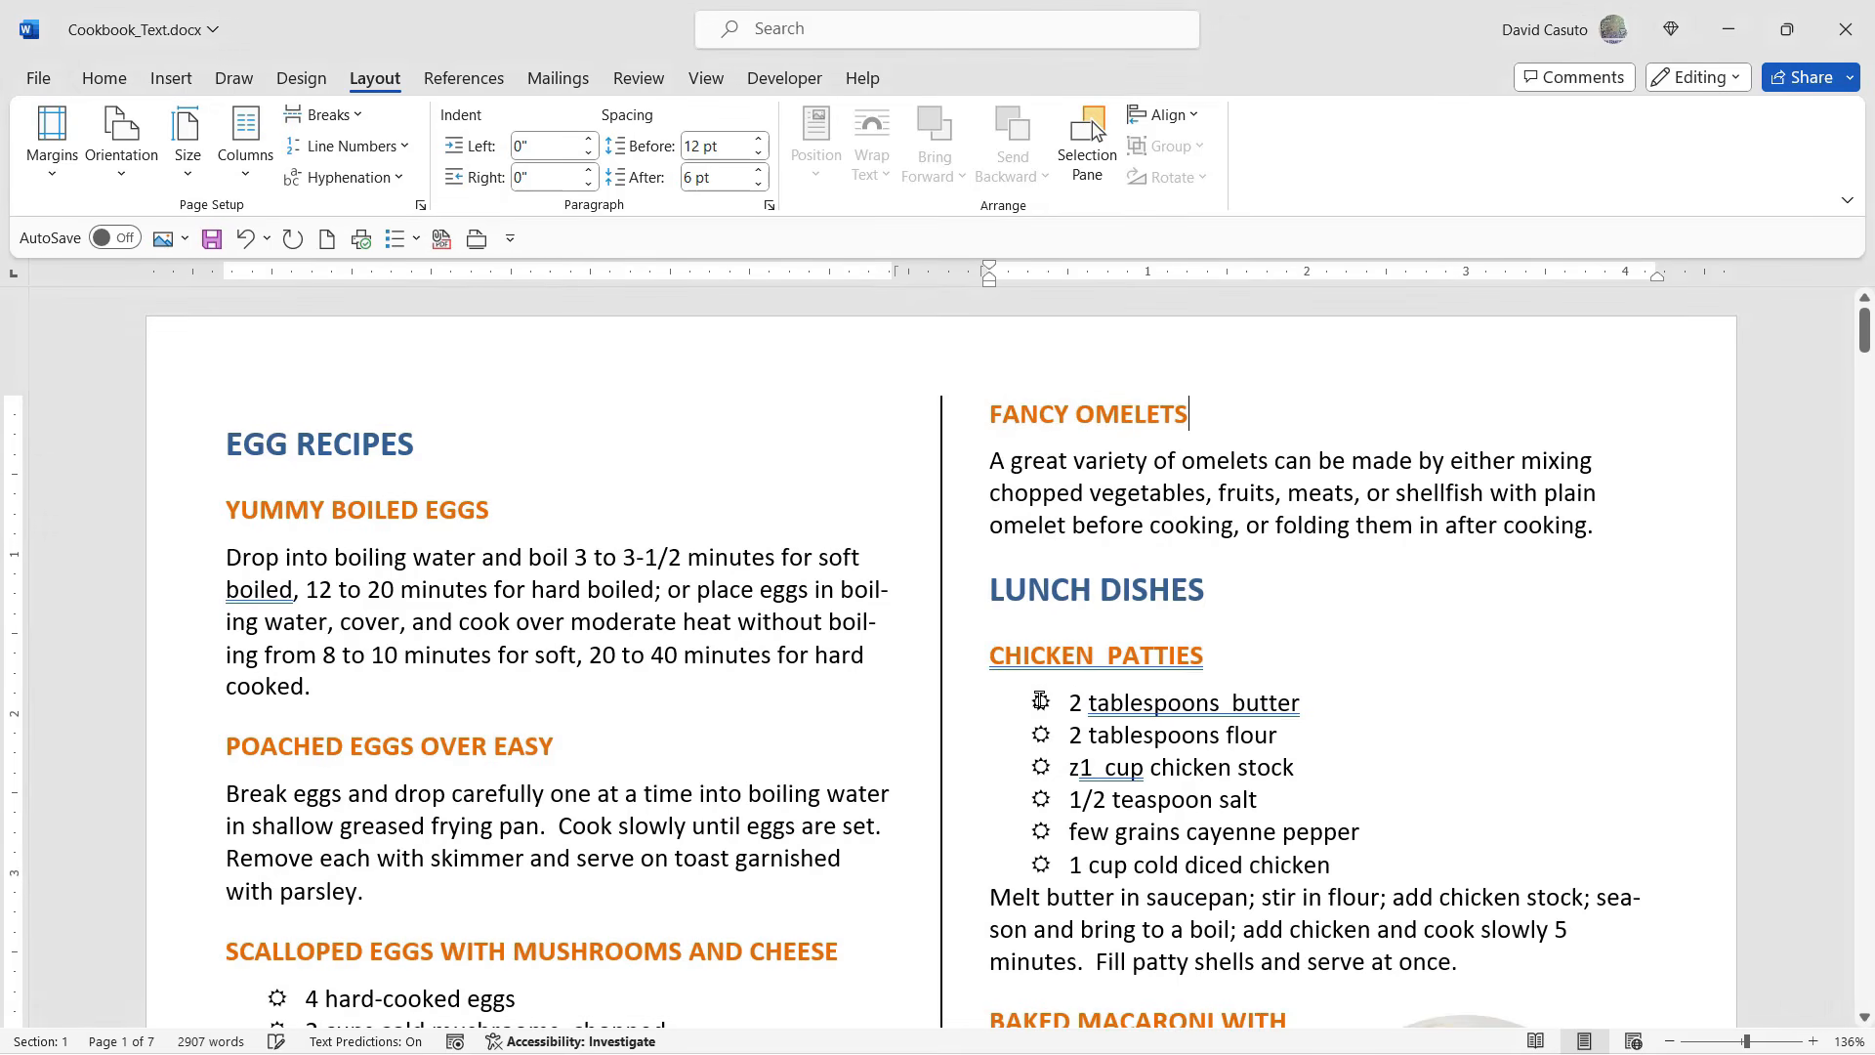